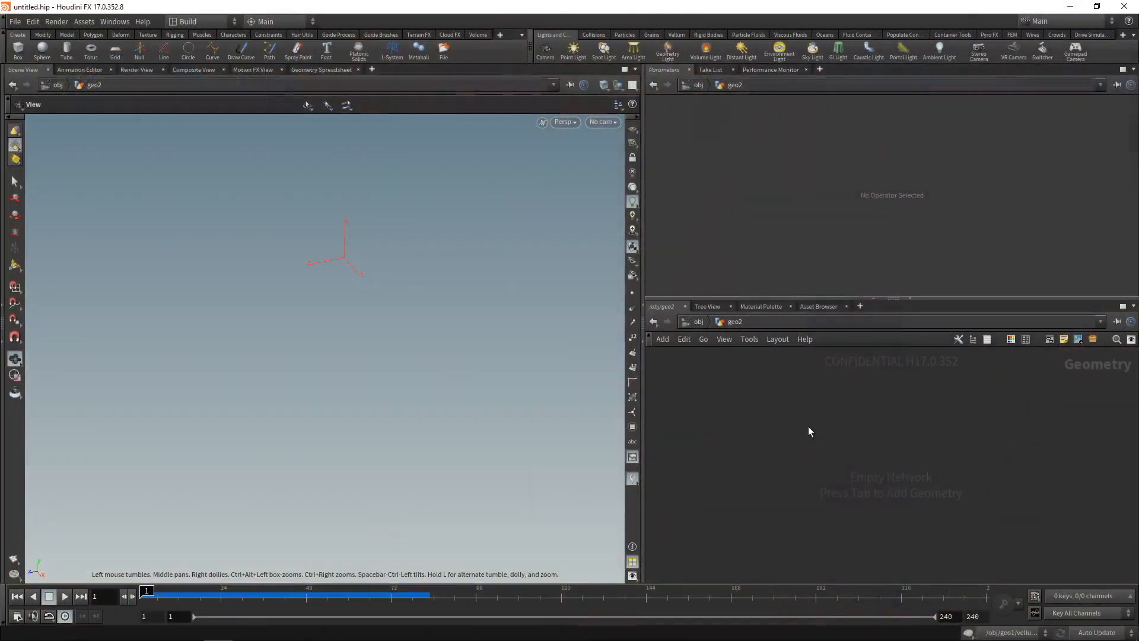
Add a Grid node to the empty geometry network
type("grid")
key("Return")
left_click(808, 425)
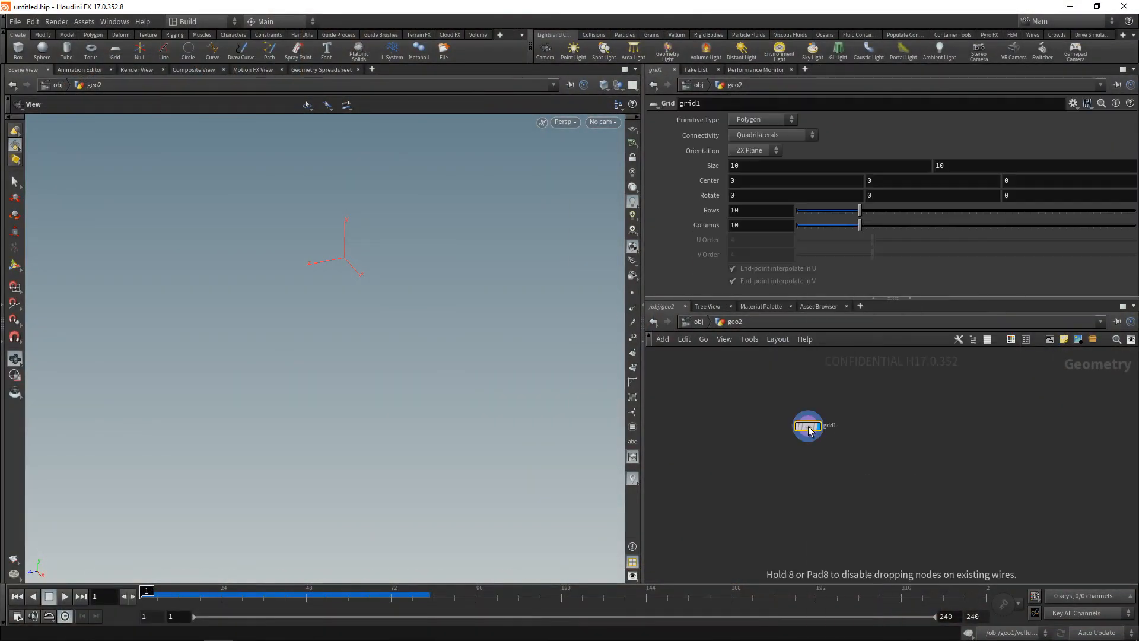
Set the grid's size to 3 by 3 and show its wireframe over the shaded surface
left_click_drag(716, 165, 689, 166)
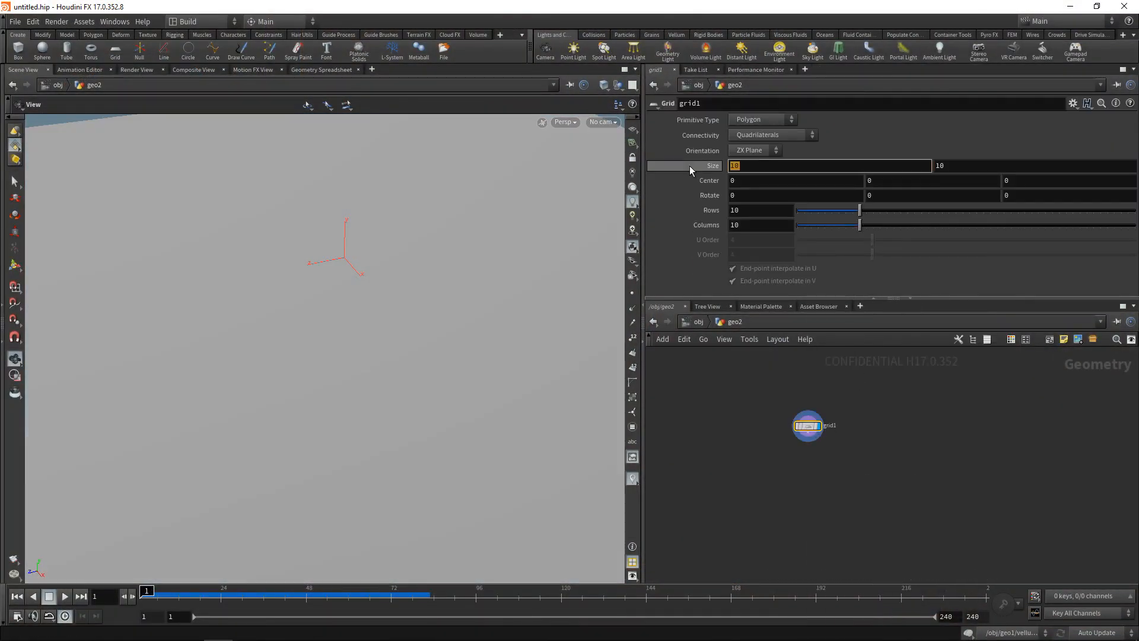
type("3")
key("Tab")
type("3")
key("Return")
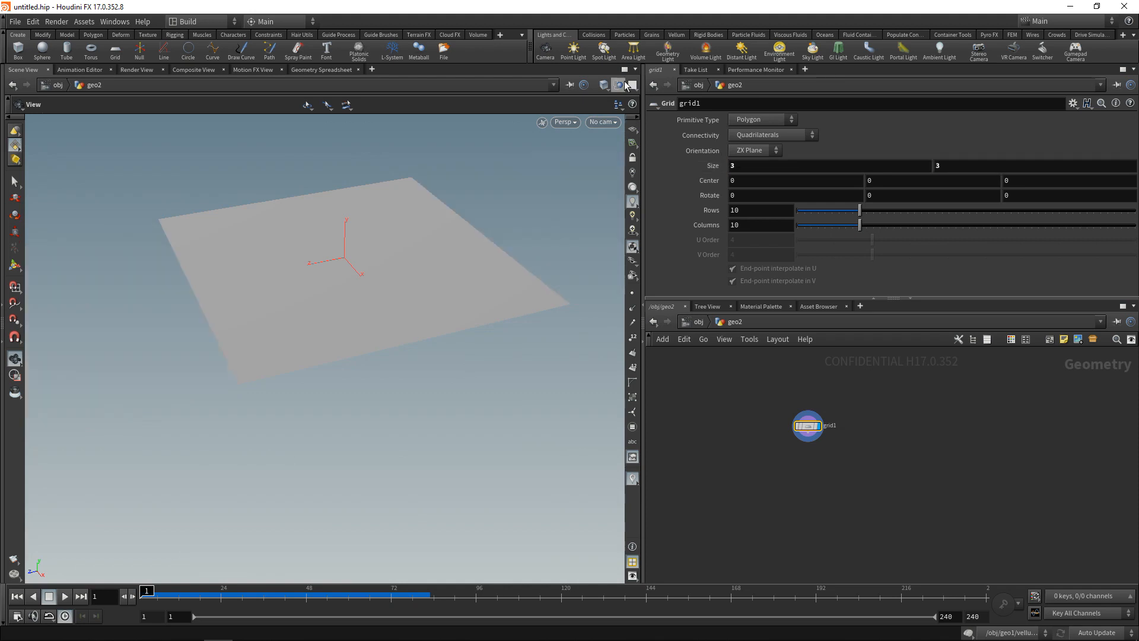
left_click(604, 85)
left_click(632, 205)
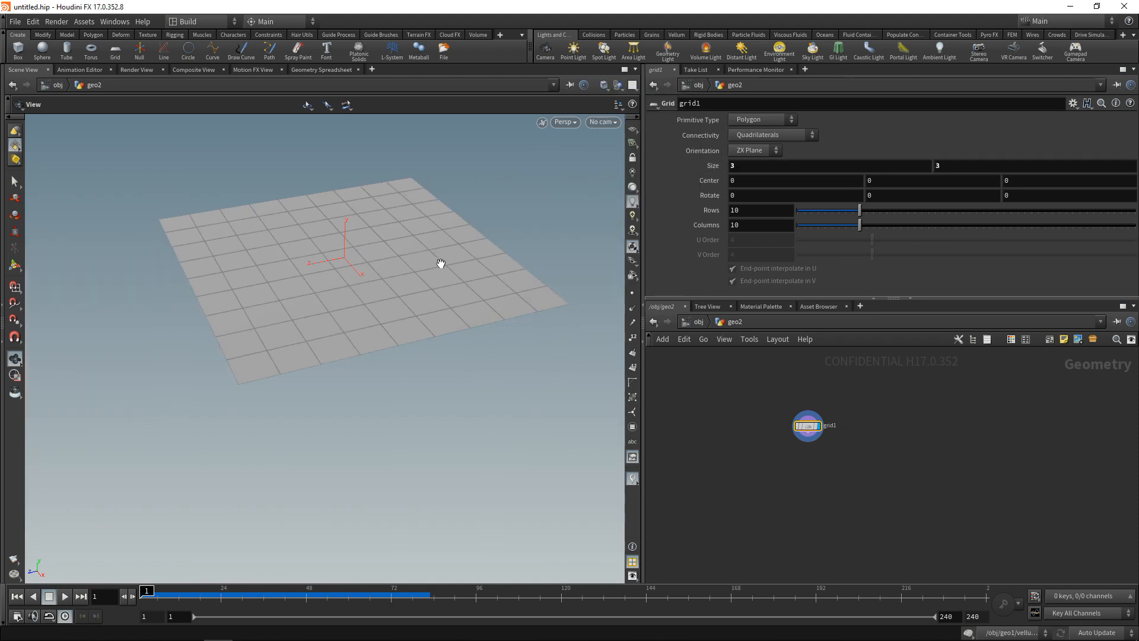
Add a Test Geometry: Pig Head node beside the grid and set its Y translate to -0.8
key("Tab")
type("pig")
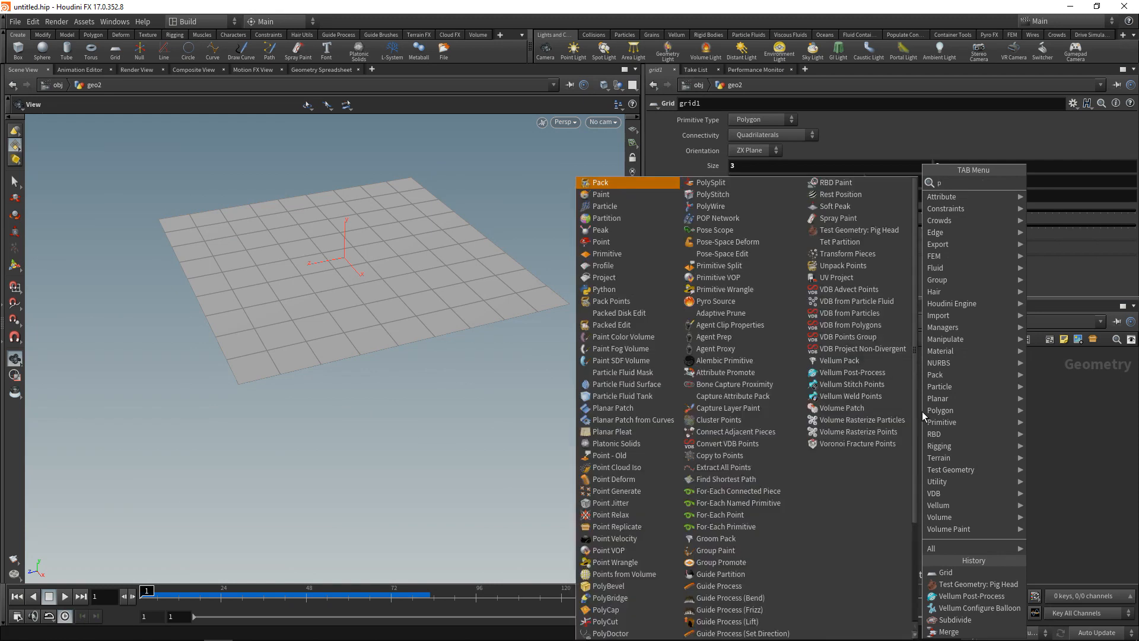
key("Return")
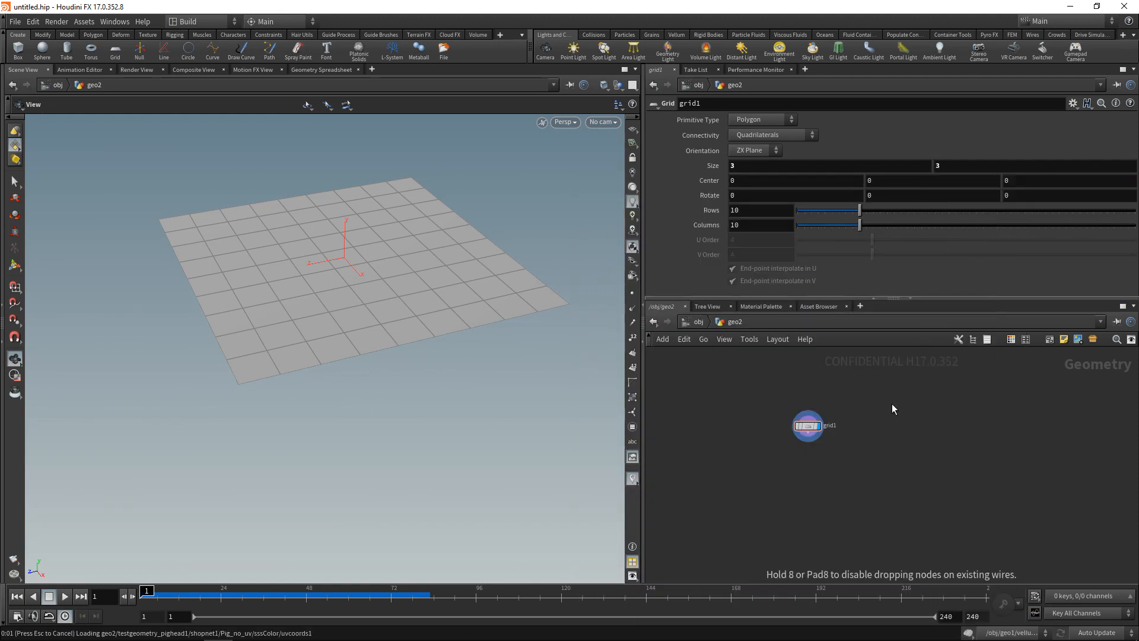
left_click(919, 409)
left_click_drag(917, 414, 902, 431)
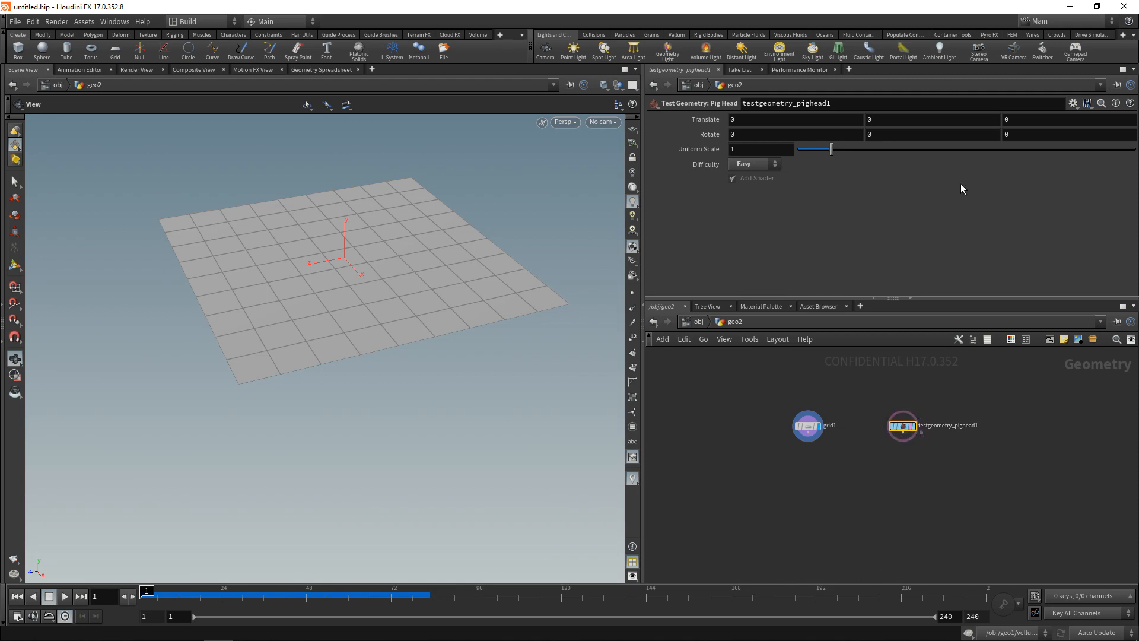
scroll(883, 123, "down", 8)
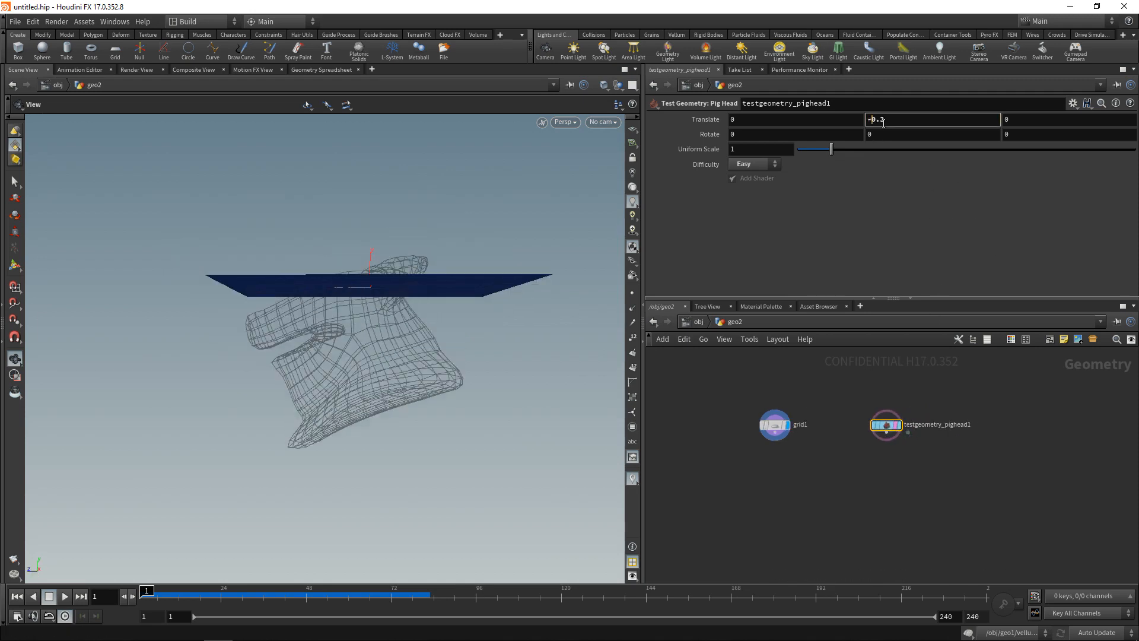
left_click_drag(481, 363, 506, 386)
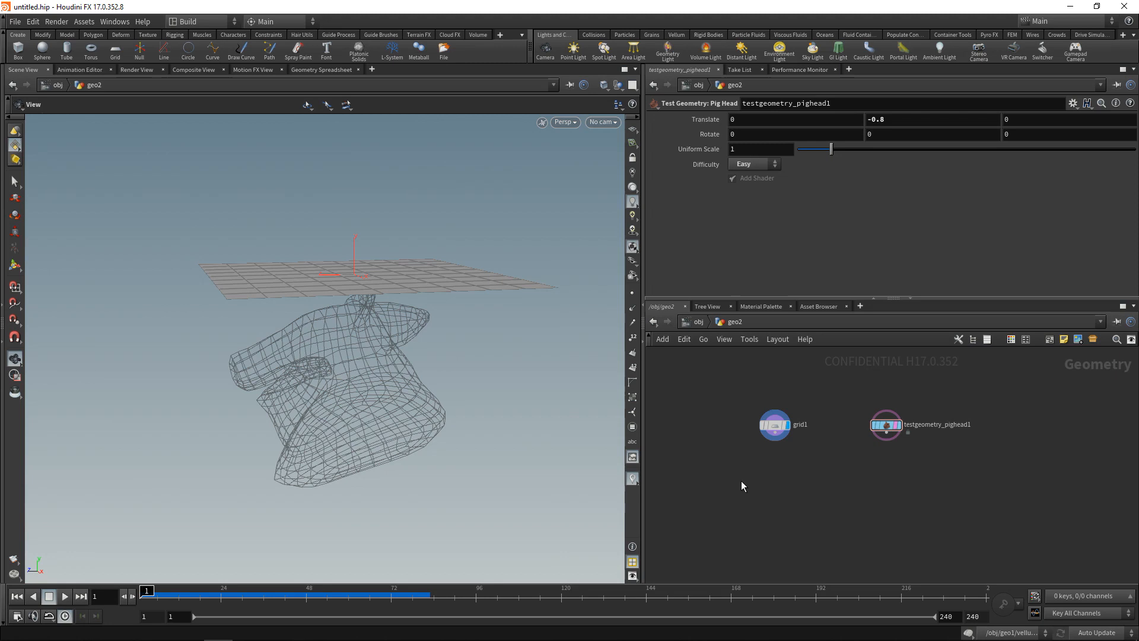
Set the grid's rows and columns to 50 each
left_click_drag(784, 440, 740, 401)
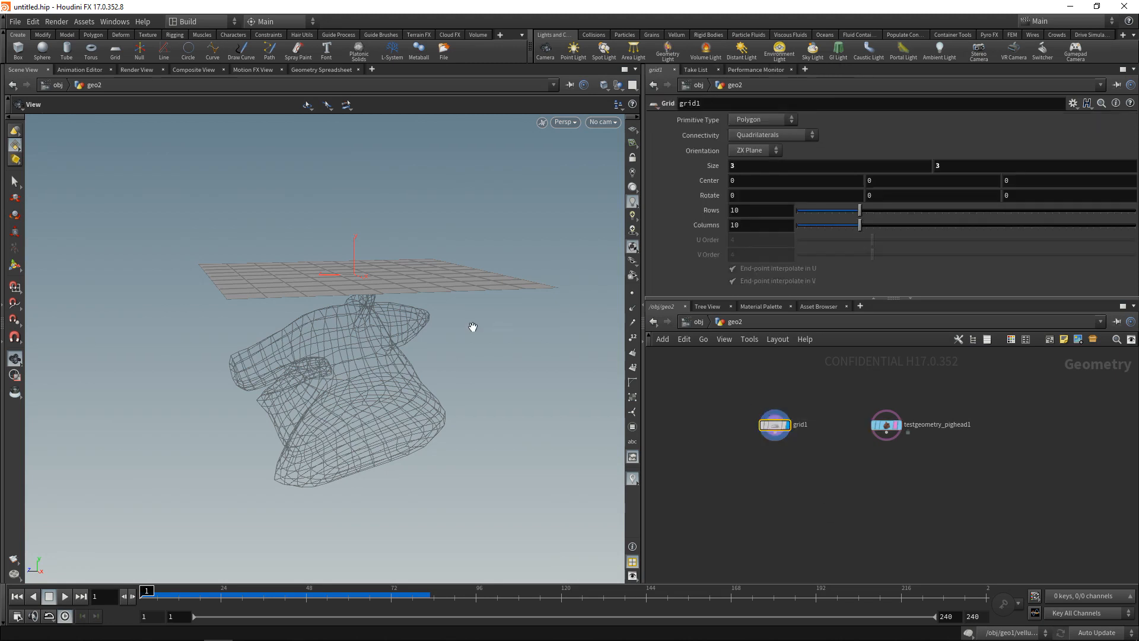
left_click_drag(397, 291, 394, 315)
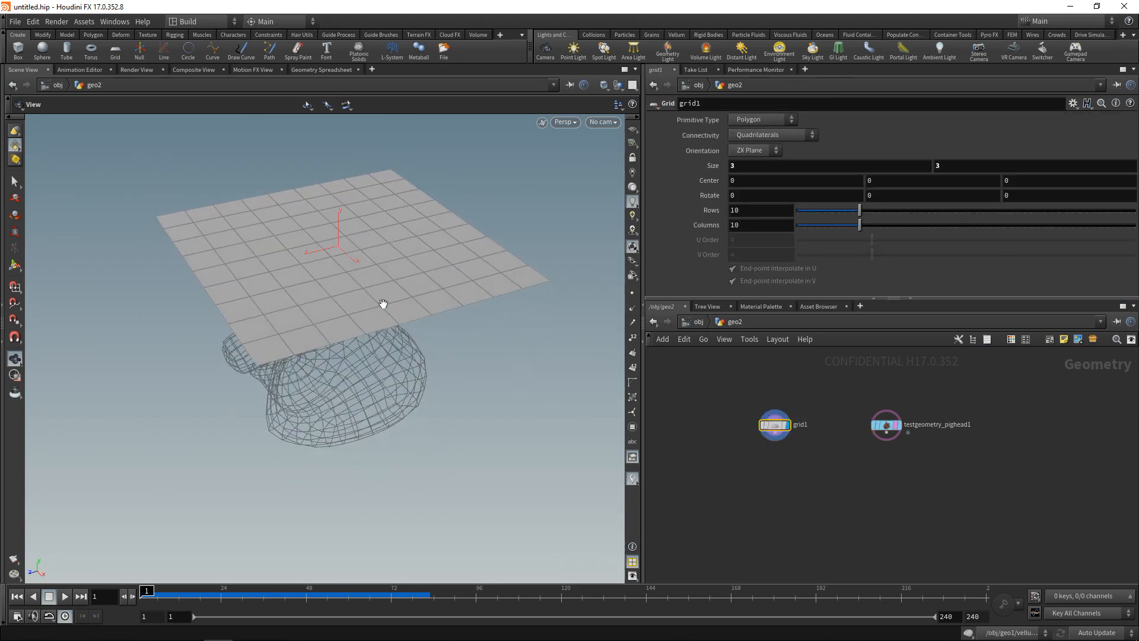
left_click(757, 212)
type("50")
key("Tab")
type("5")
double_click(754, 210)
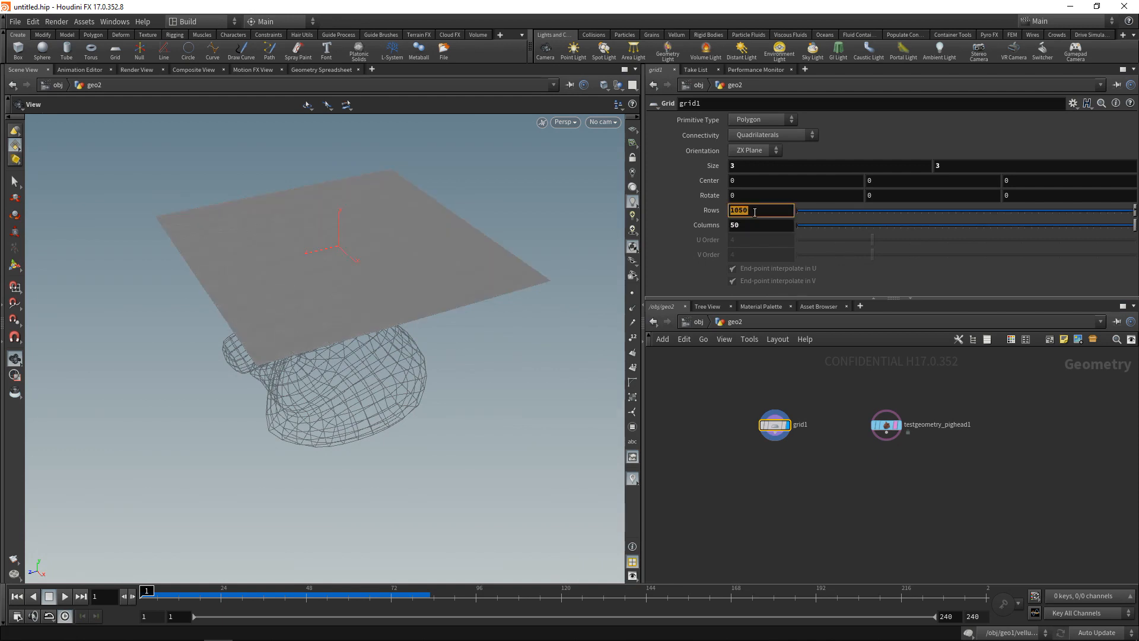
type("50")
key("Return")
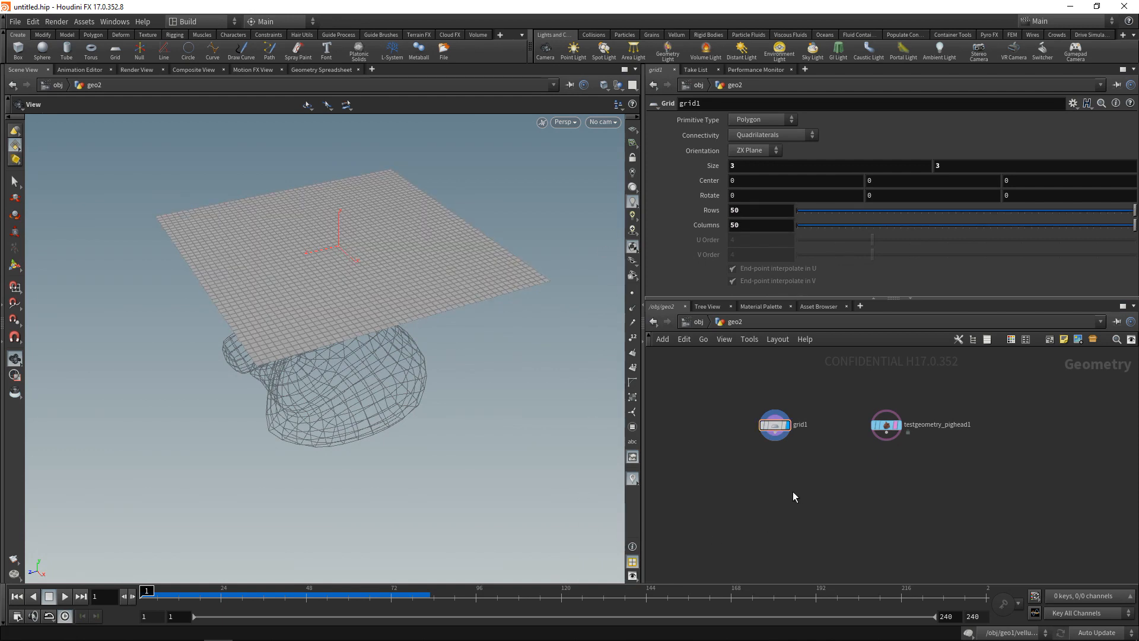
Add a Vellum Configure Cloth node below the grid and connect the pig head to its collision geometry input
key("Tab")
type("vel")
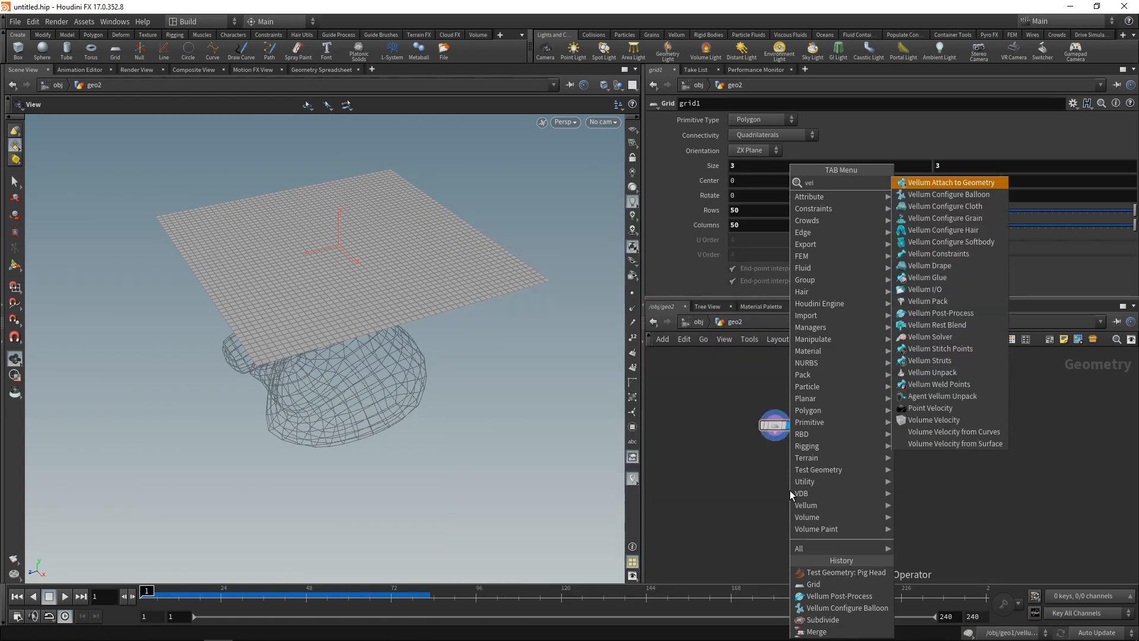
key("Down")
key("Down")
key("Return")
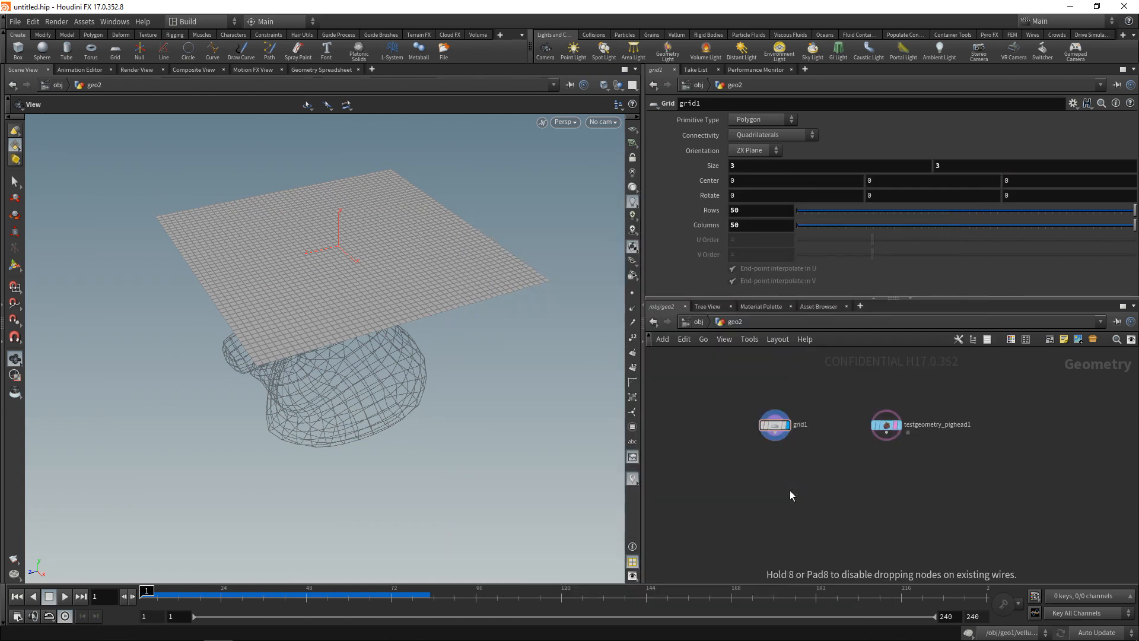
left_click(789, 490)
left_click(798, 483)
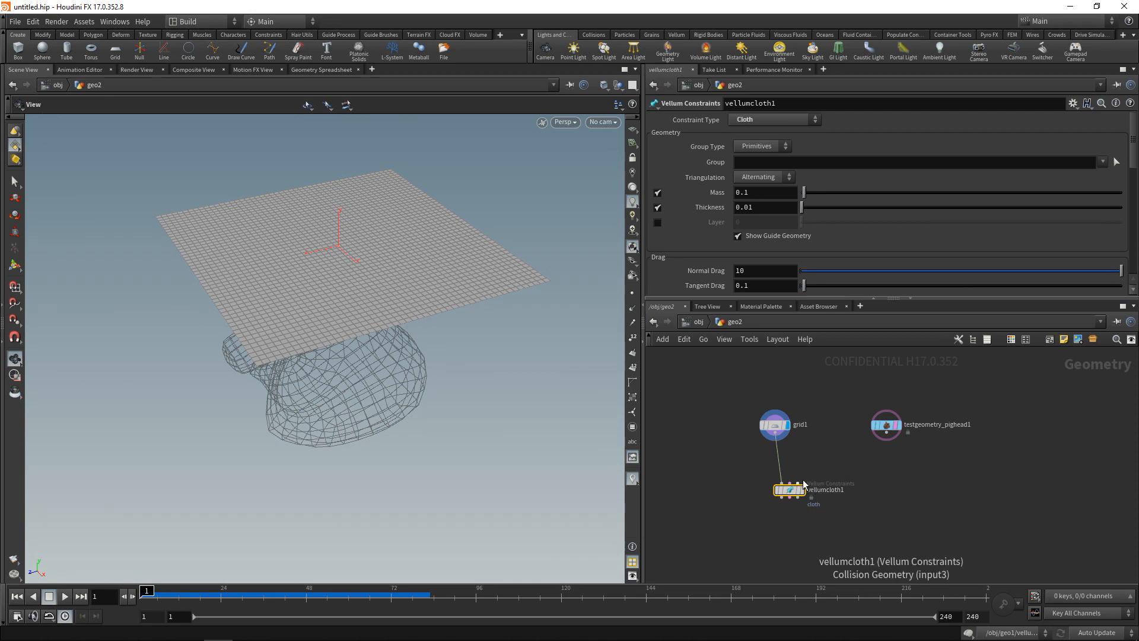
left_click(883, 438)
Add a Vellum Solver below the cloth node, connect it to the cloth outputs and display it
key("Tab")
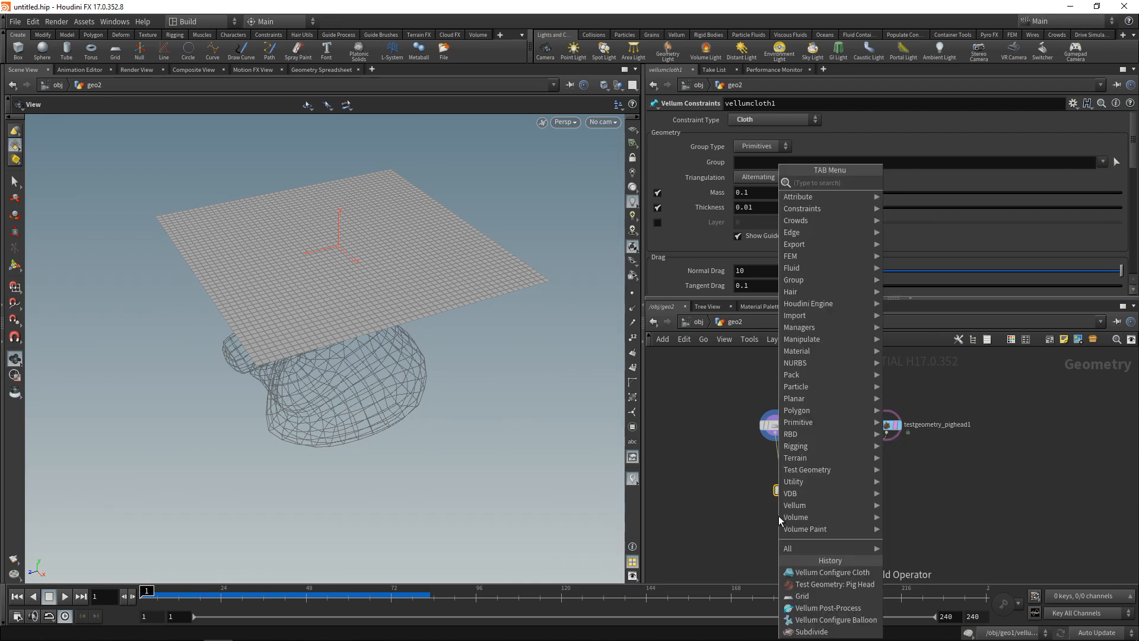
type("velsol")
key("Return")
left_click(786, 519)
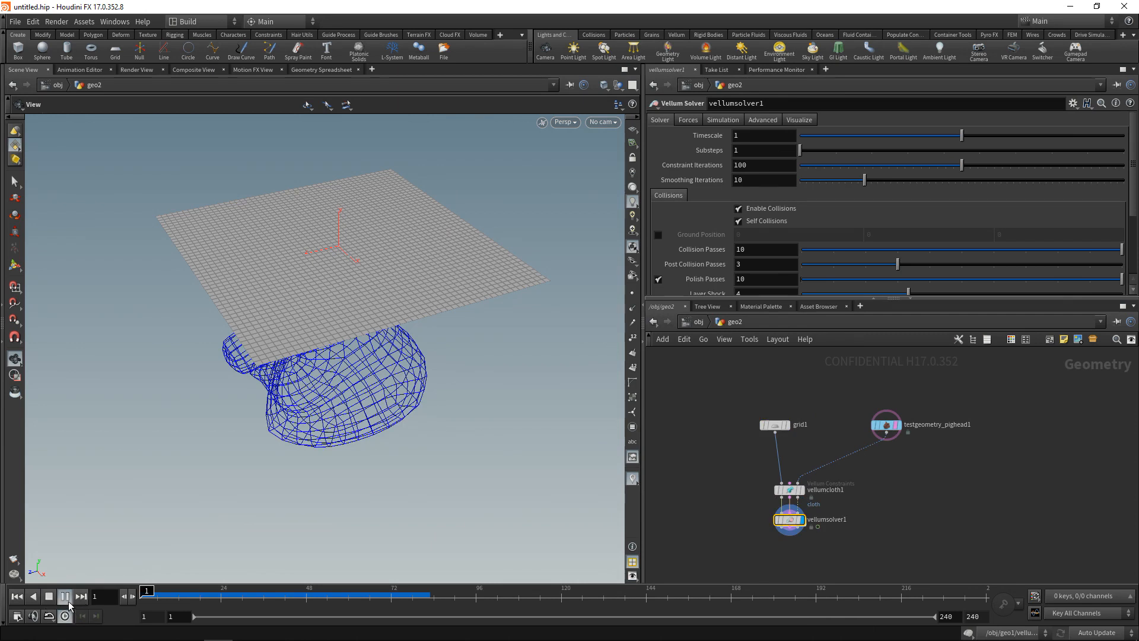
Play the cloth simulation, inspect how the grid drapes over the pig head and return to the first frame
left_click(66, 598)
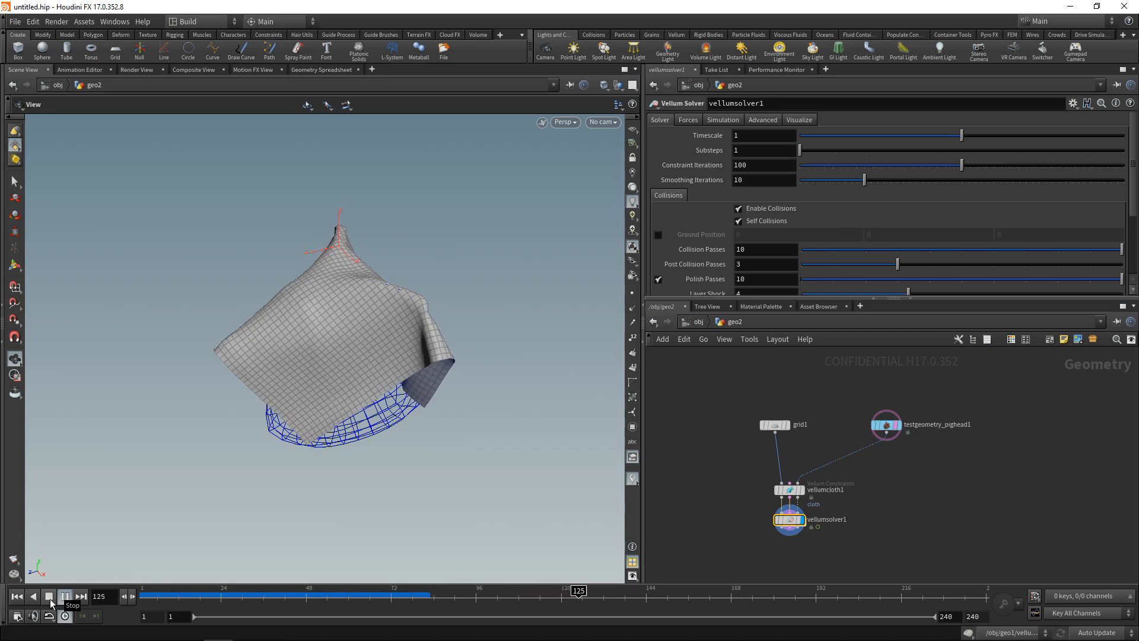
left_click(50, 600)
left_click_drag(361, 345, 307, 372)
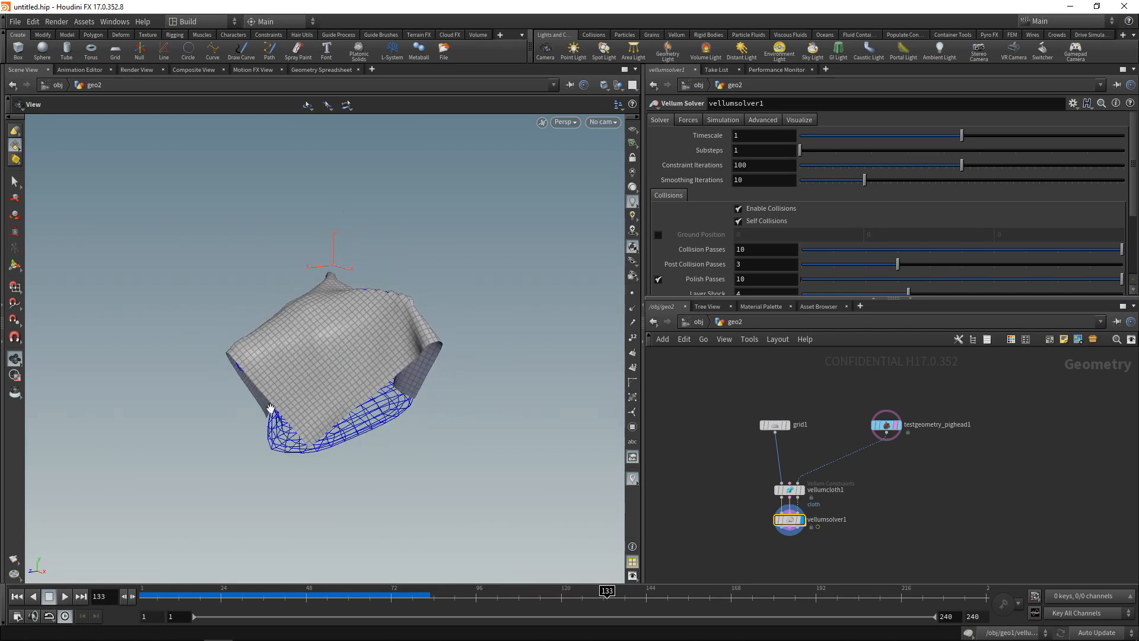
left_click(18, 597)
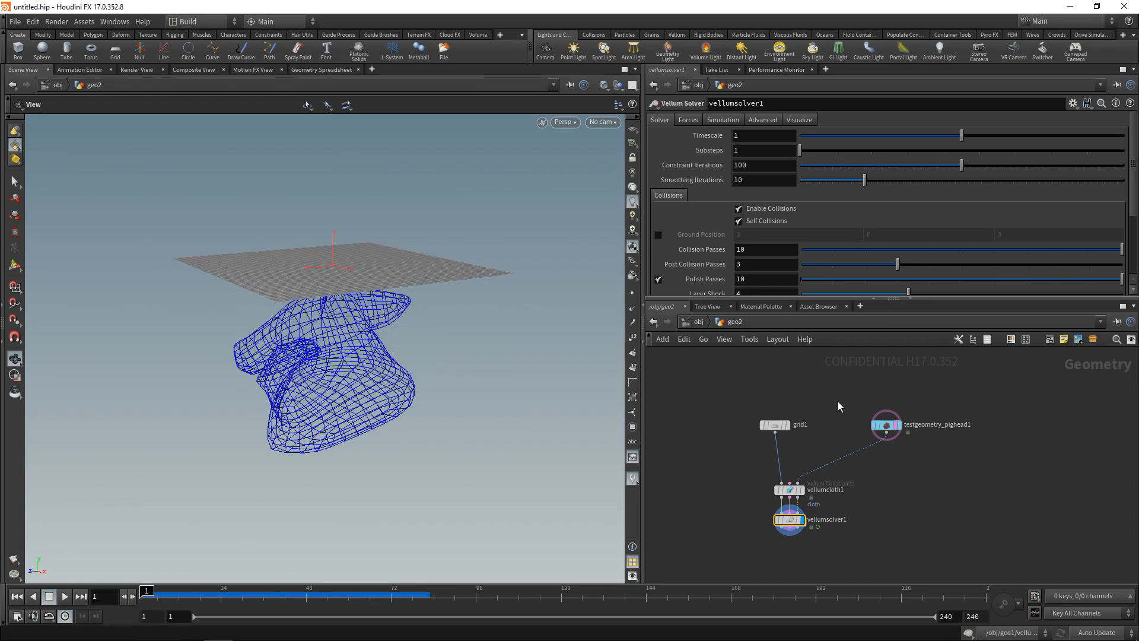
left_click_drag(443, 295, 426, 349)
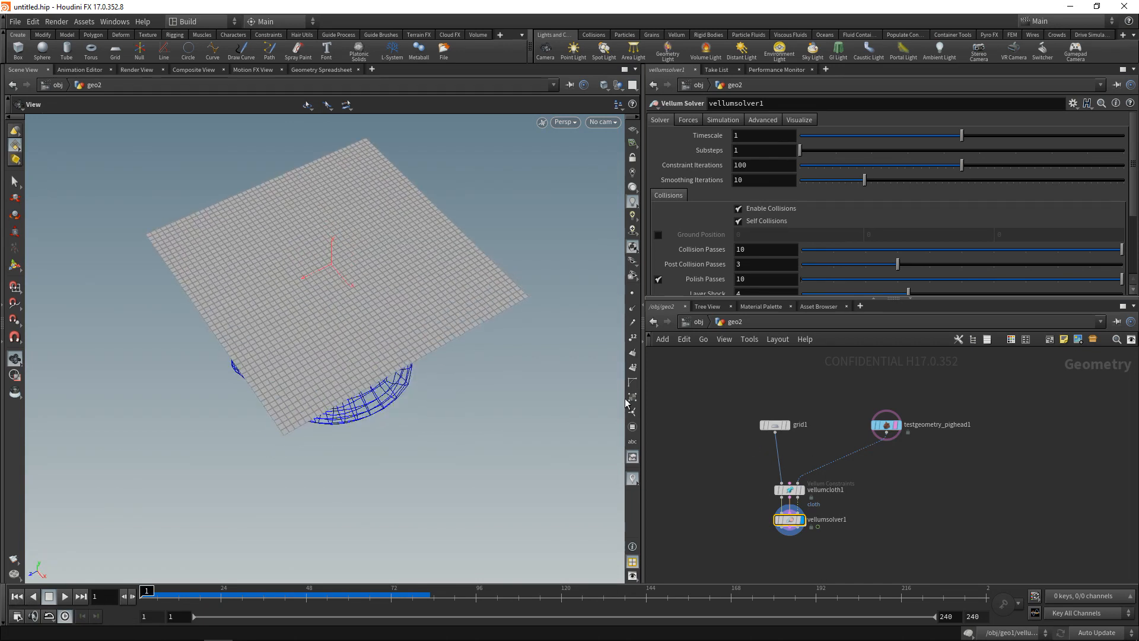
Insert a Remesh node between the grid and the Vellum cloth node and display it
key("Tab")
type("remesh")
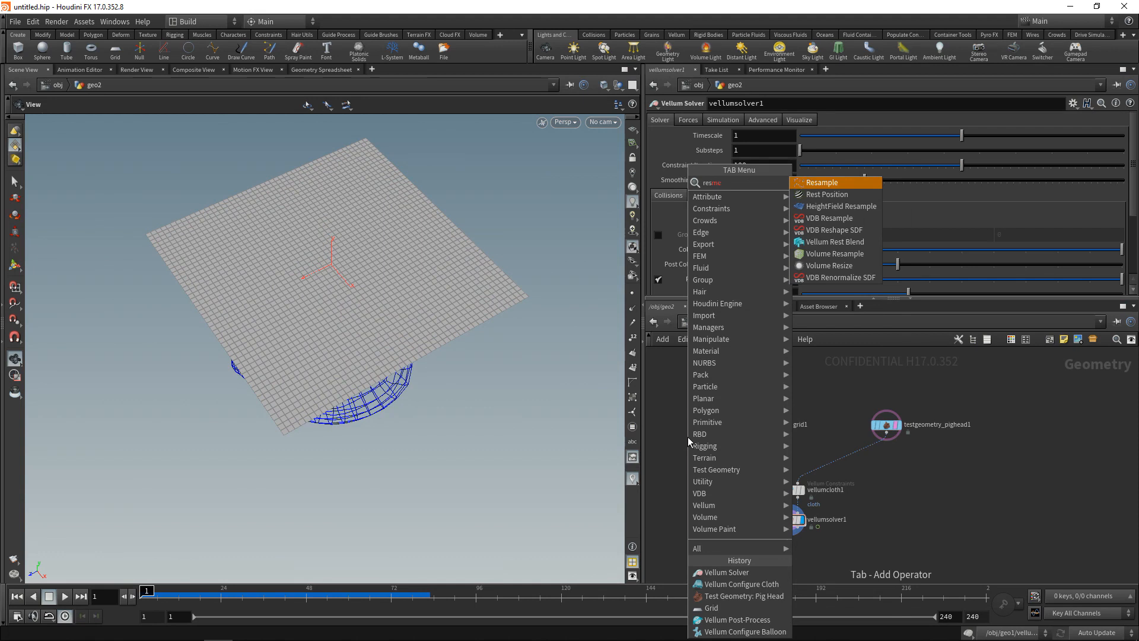
key("Return")
left_click_drag(688, 446, 778, 462)
left_click(787, 455)
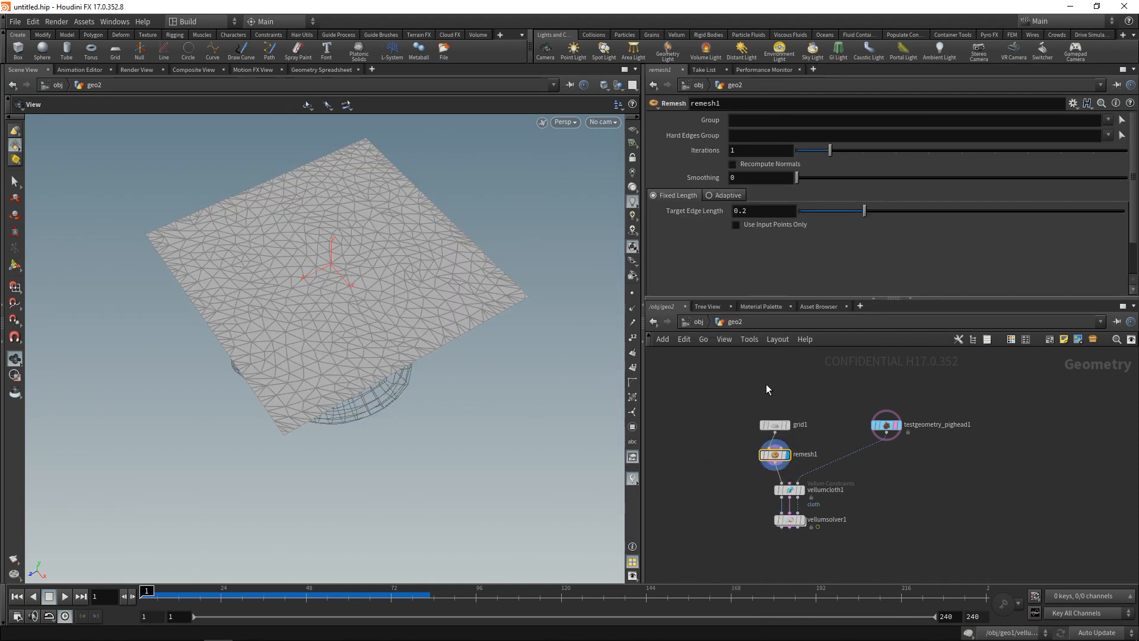
Set the remesh iterations to 8 and the target edge length to 0.10
double_click(761, 149)
type("8")
key("Return")
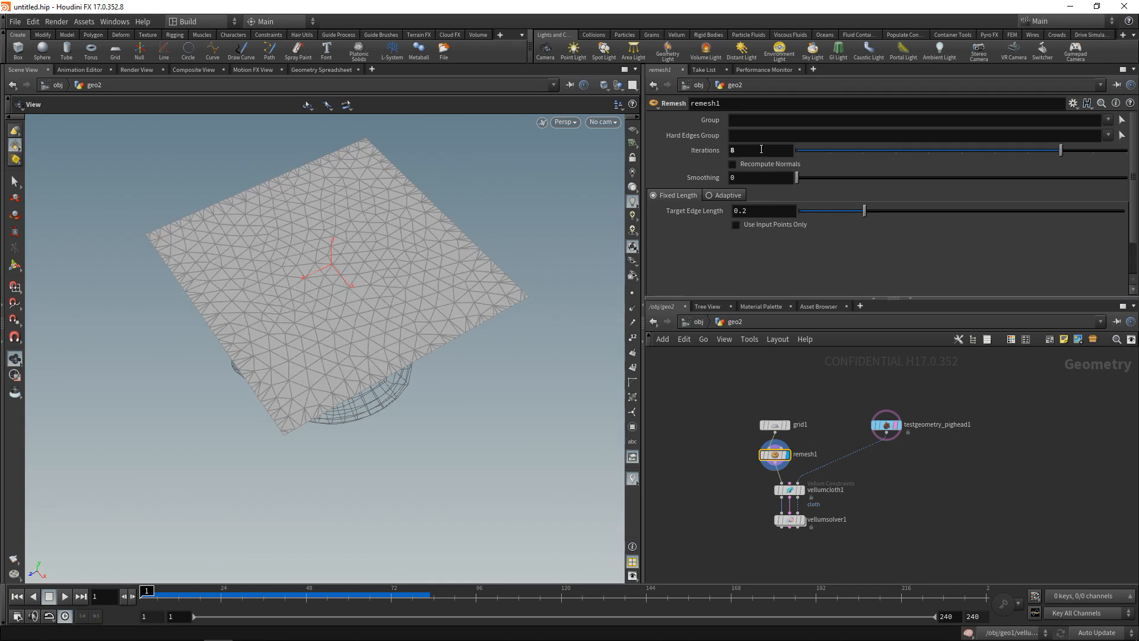
left_click(754, 210)
type("0.05")
key("Return")
left_click(755, 211)
key("BackSpace")
type("1")
key("Return")
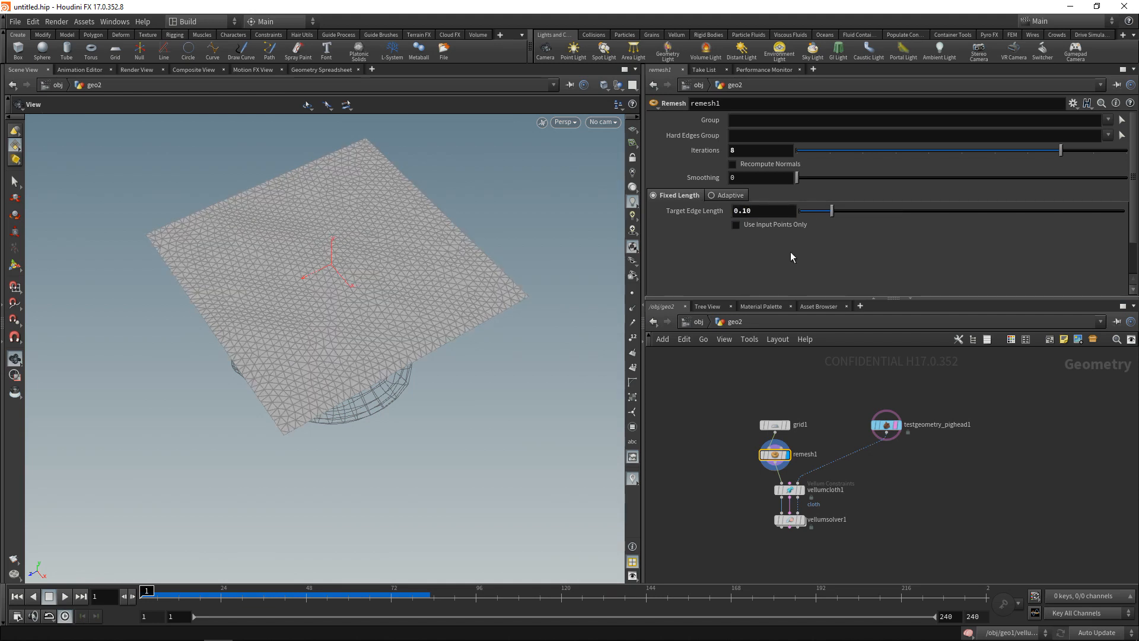
Display the Vellum Solver and play the simulation with the remeshed cloth, returning to frame 1
left_click(806, 523)
left_click(63, 595)
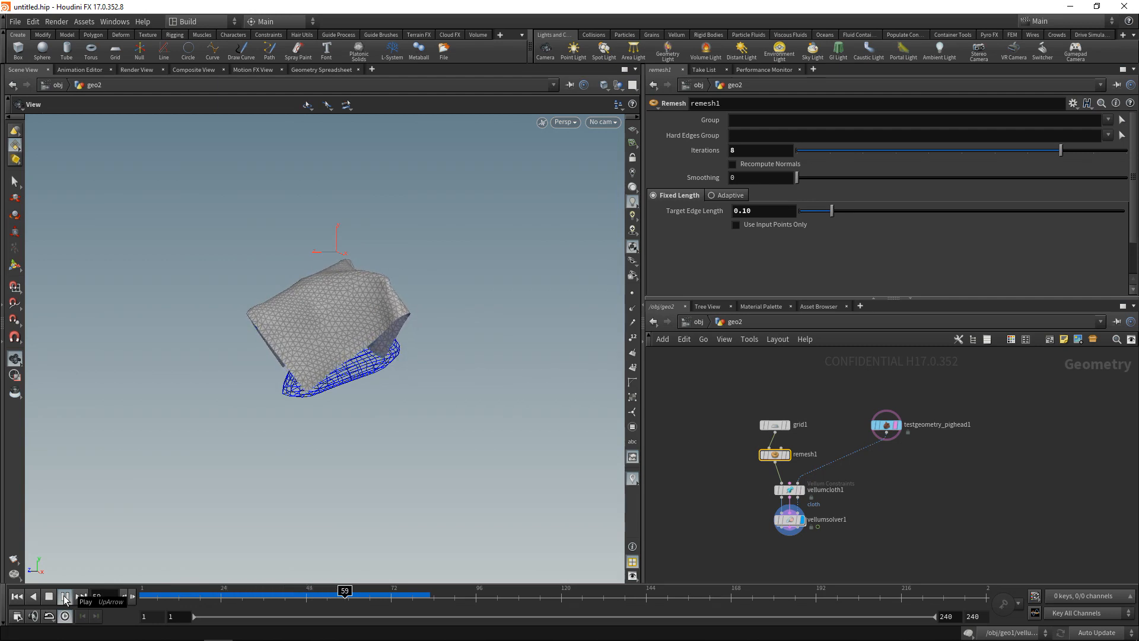
left_click(49, 596)
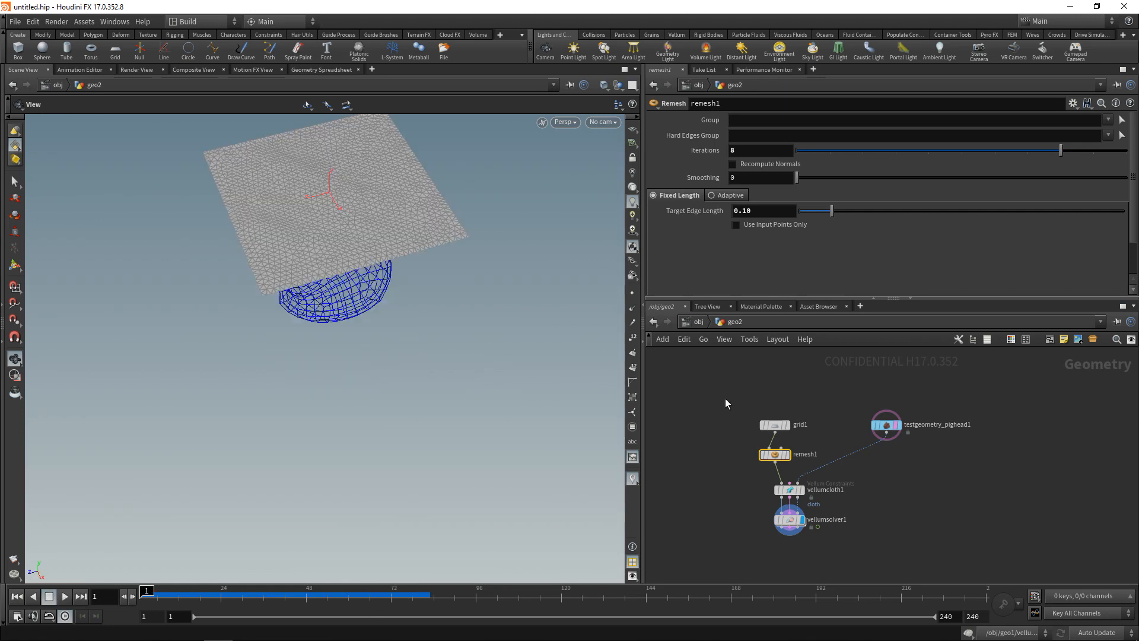
Move the grid and remesh nodes up and insert a displayed Edge Fracture node between the remesh and cloth nodes
left_click_drag(730, 414, 808, 470)
left_click_drag(777, 455, 769, 421)
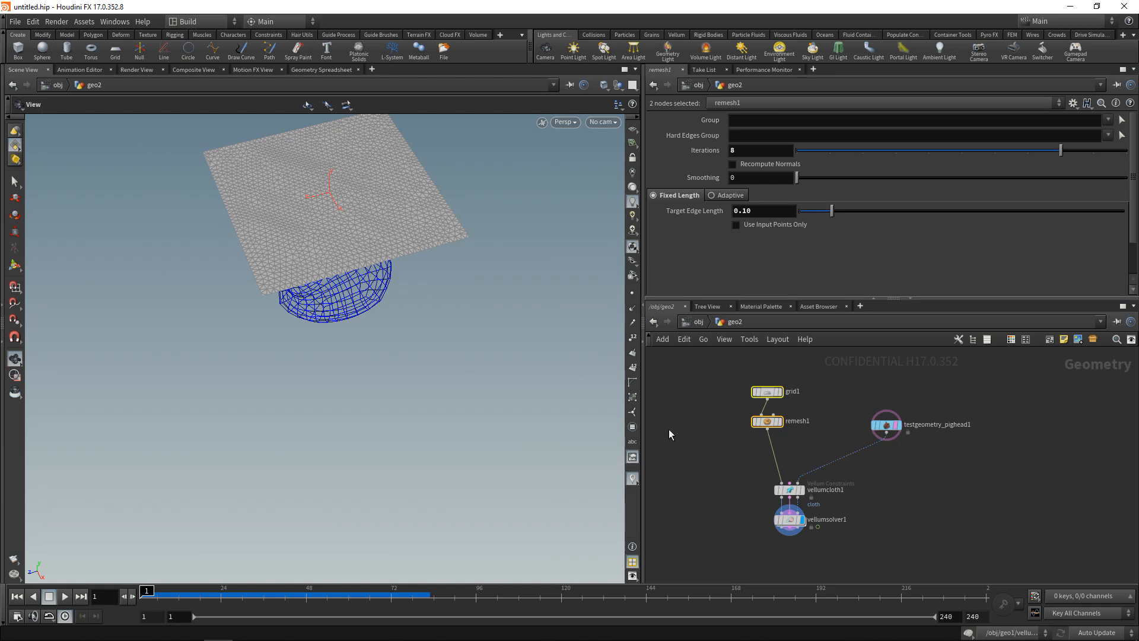
left_click(727, 453)
key("Tab")
type("edge")
key("Down")
key("Down")
key("Down")
key("Down")
key("Return")
left_click(727, 454)
left_click_drag(727, 453, 766, 457)
left_click(782, 457)
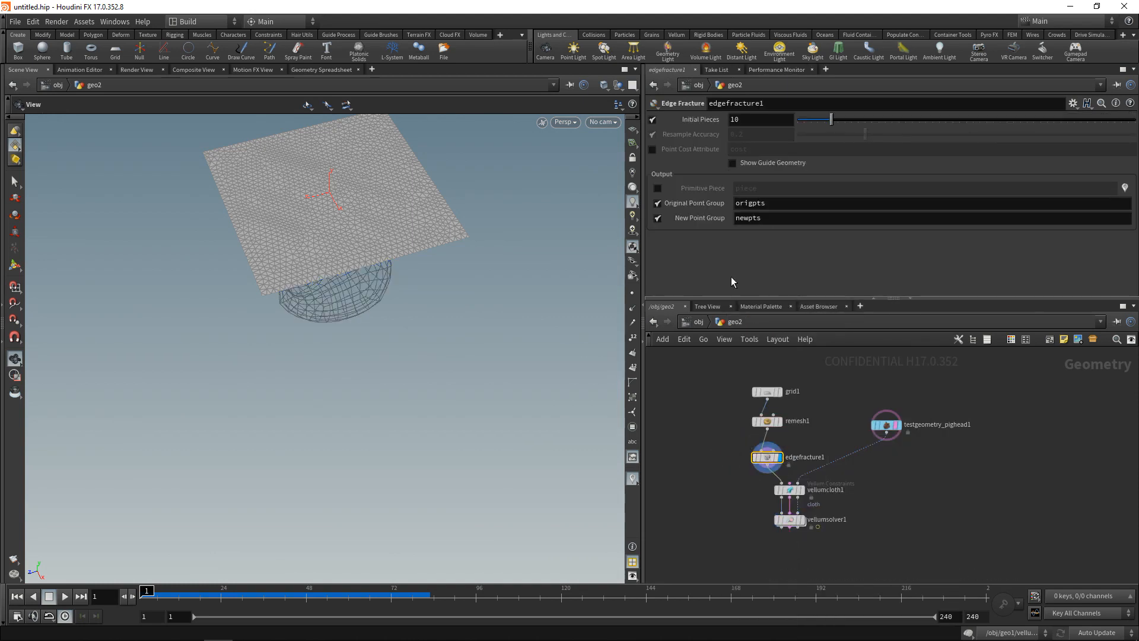
Enable the Edge Fracture's primitive piece attribute output and visualize the pieces in colour
left_click(657, 188)
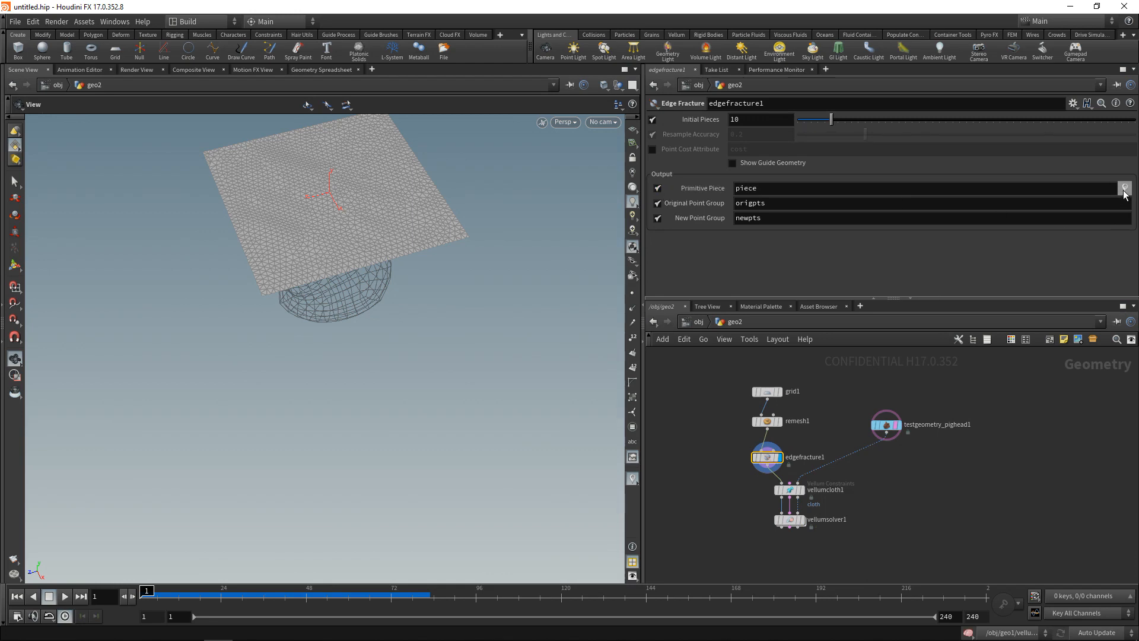
left_click(1124, 189)
left_click_drag(375, 194, 401, 312)
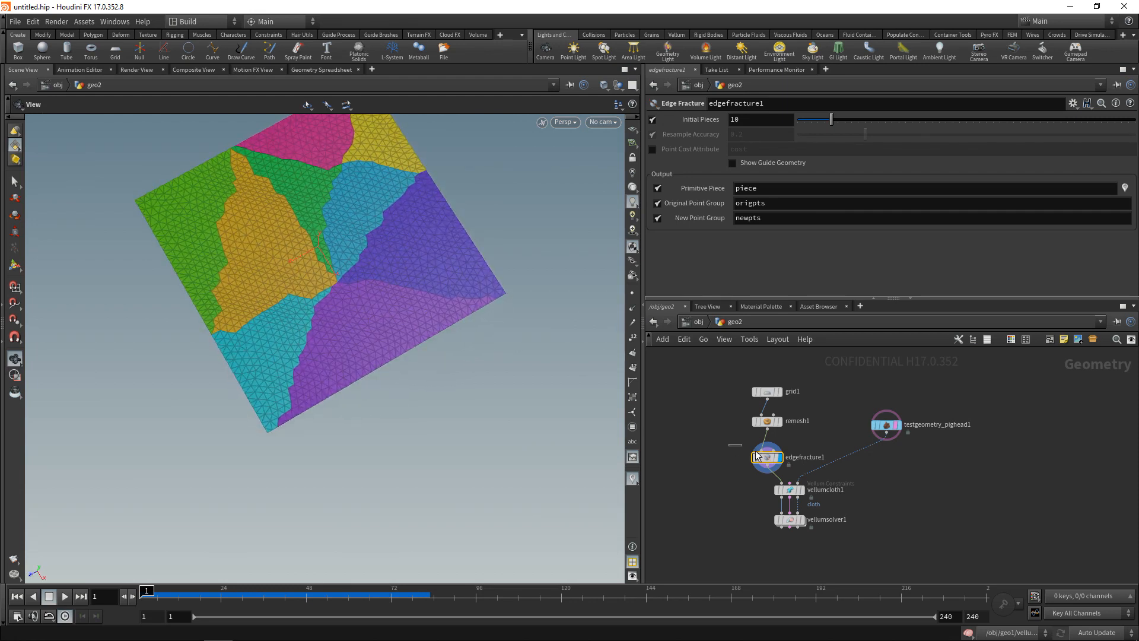
Show the Edge Fracture's guide geometry and set the initial pieces to 13
left_click(733, 164)
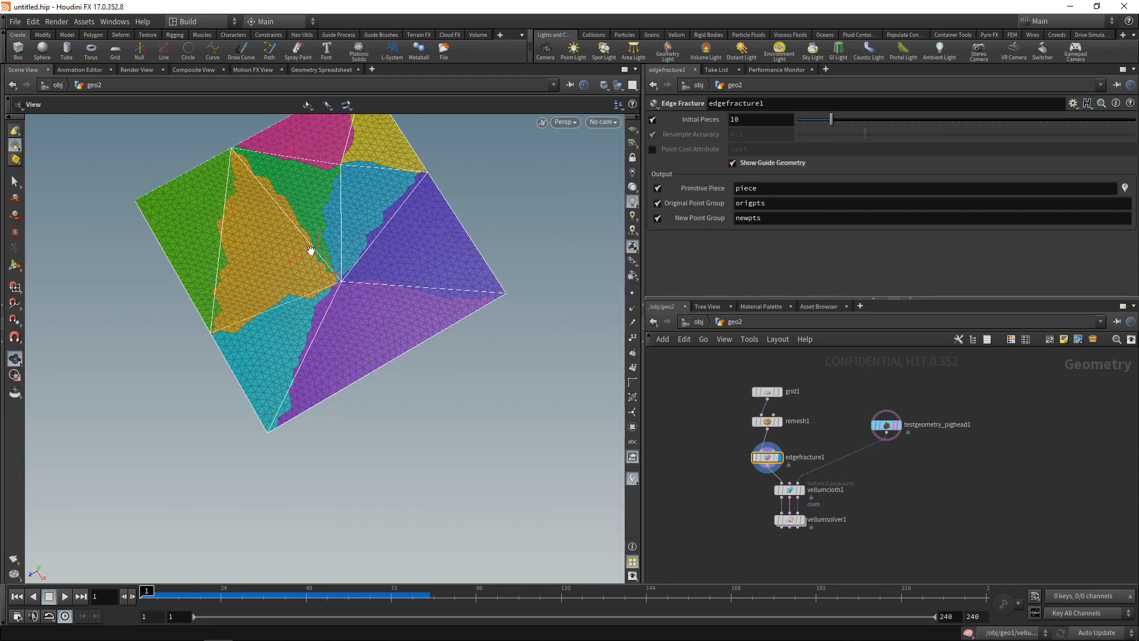
middle_click_drag(311, 250, 324, 313)
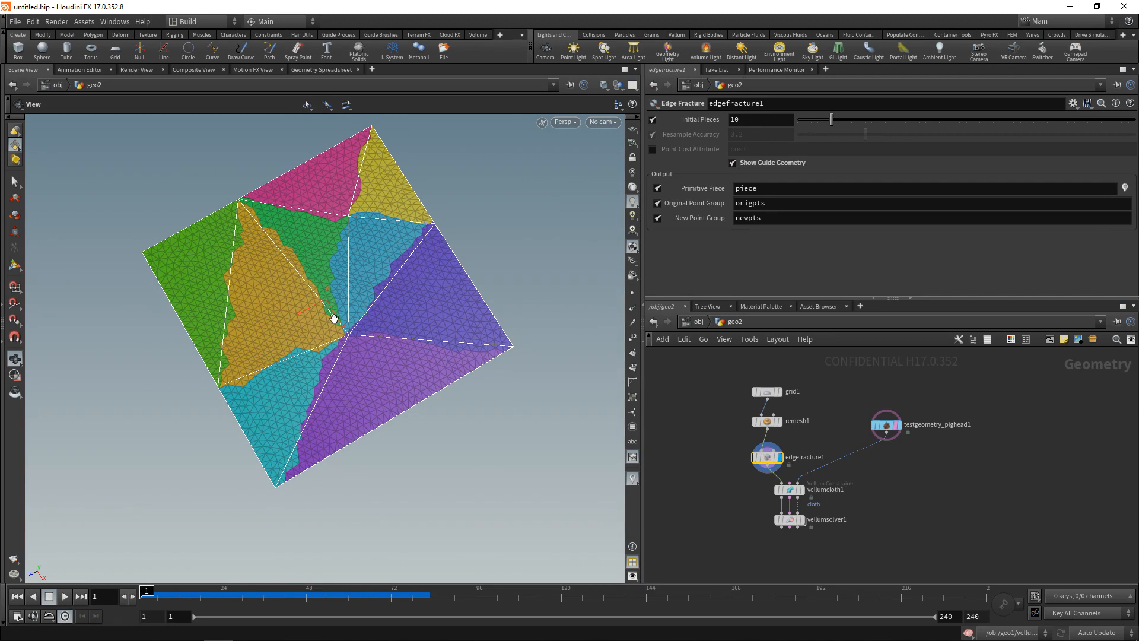
left_click(766, 121)
scroll(767, 120, "up", 3)
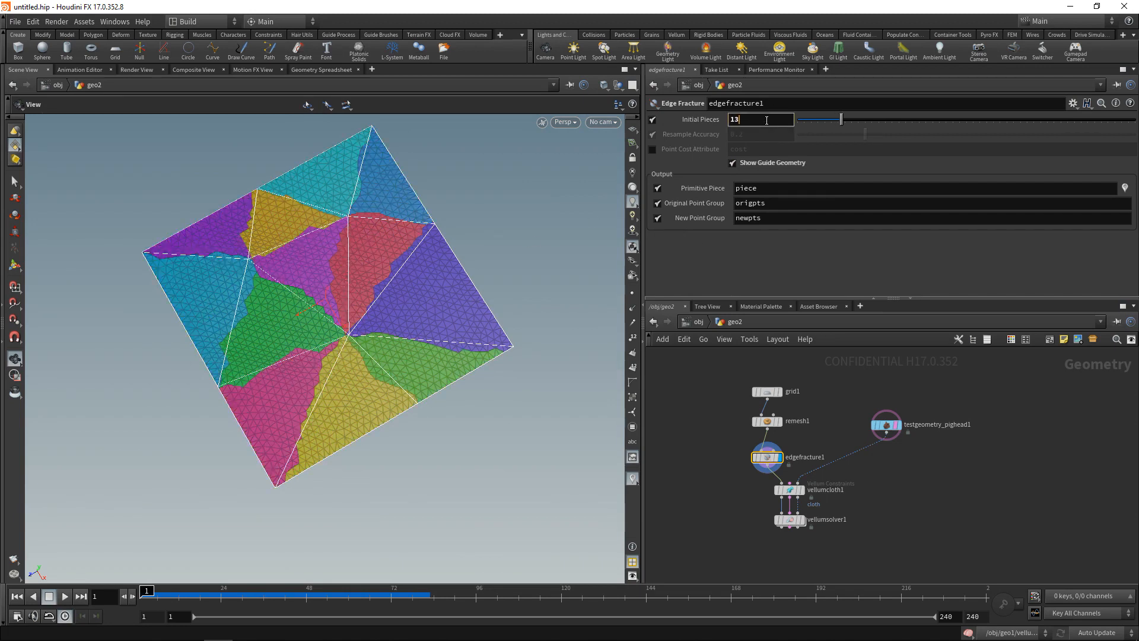
Set the Edge Fracture's initial pieces to 16 and play the displayed Vellum Solver simulation, returning to frame 1
scroll(766, 120, "up", 3)
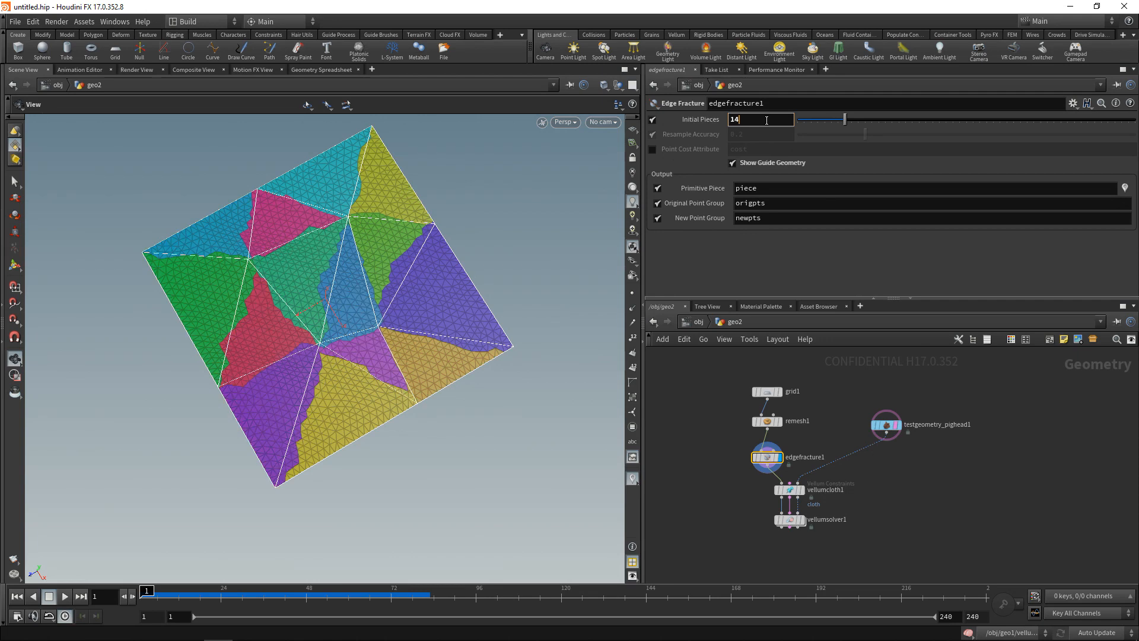
left_click(803, 520)
left_click_drag(480, 402, 356, 291)
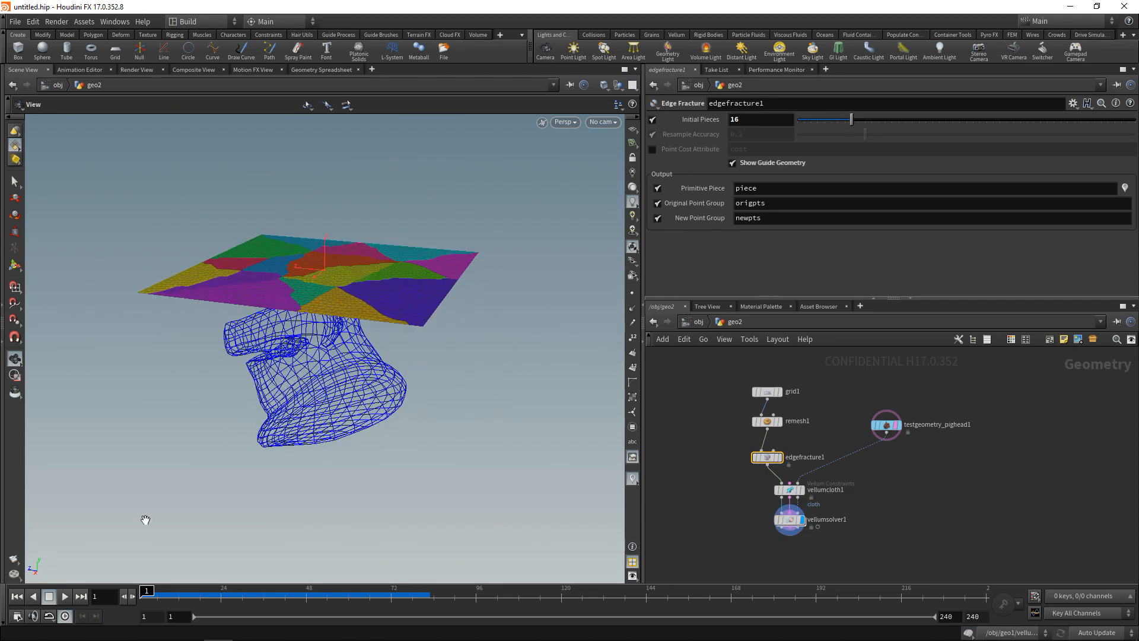
left_click(72, 596)
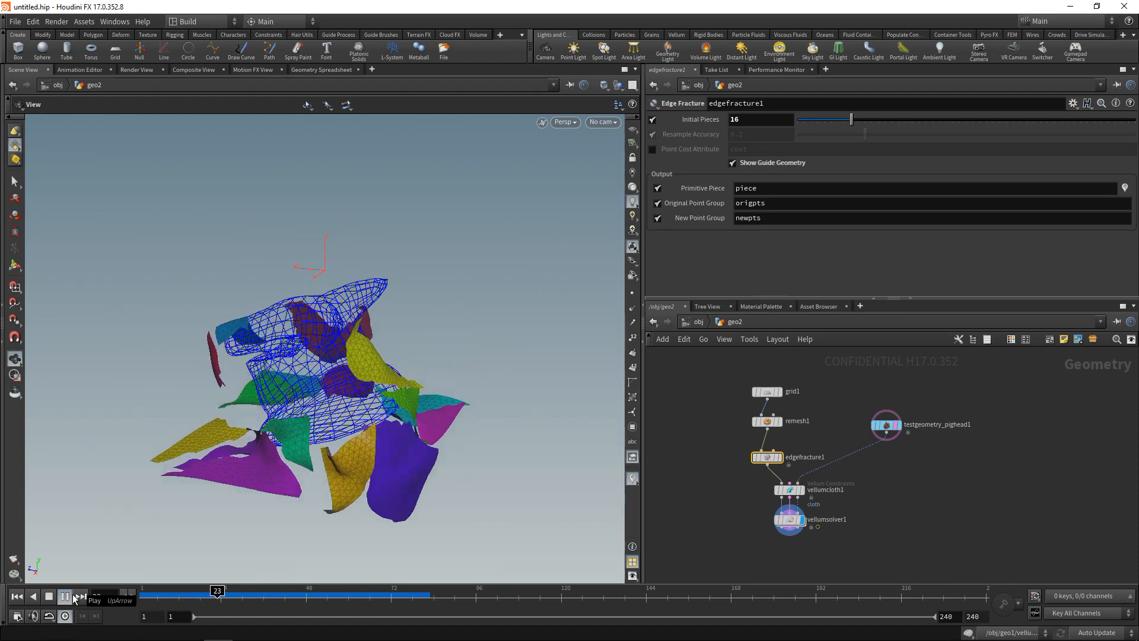
left_click(65, 596)
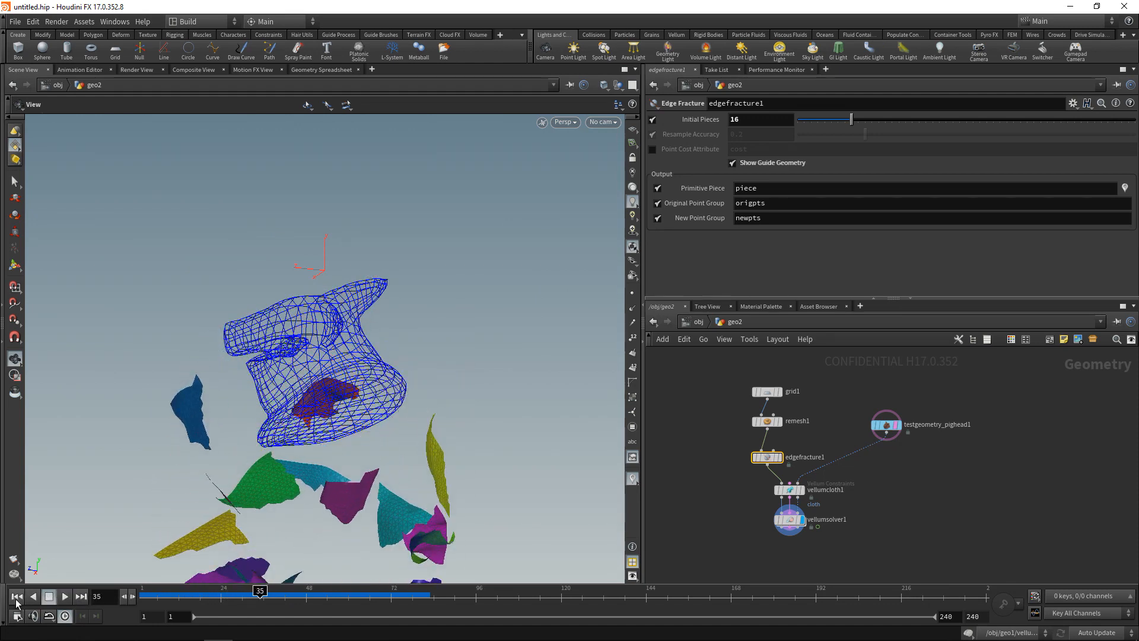
left_click(17, 597)
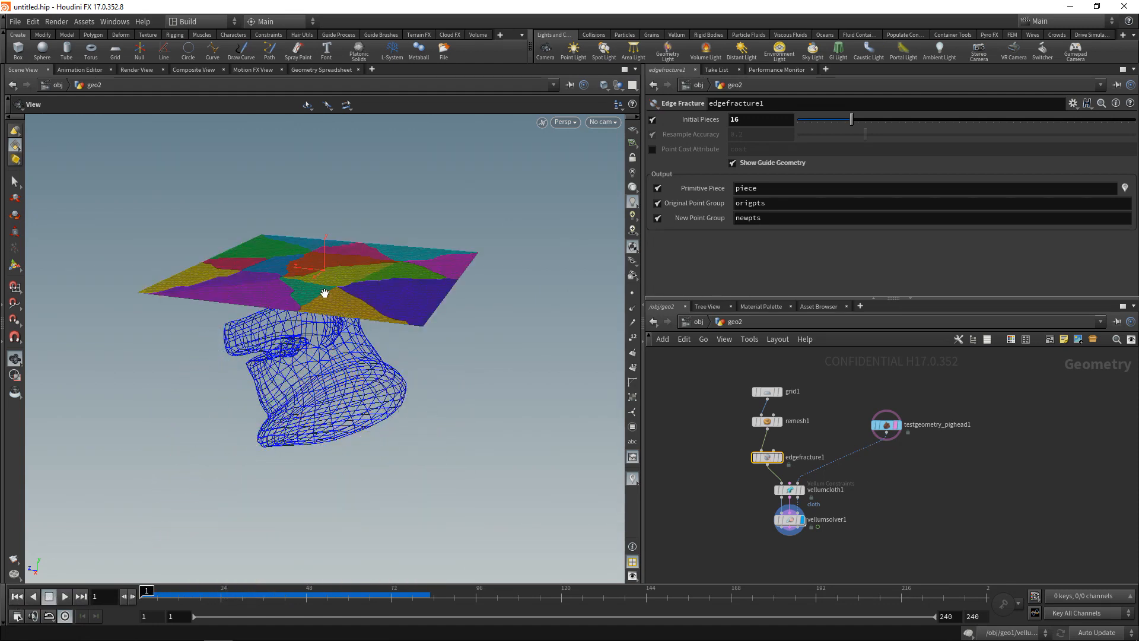
Insert a displayed Vellum Weld Points constraint node between the Vellum cloth and solver nodes
left_click_drag(313, 286, 372, 349)
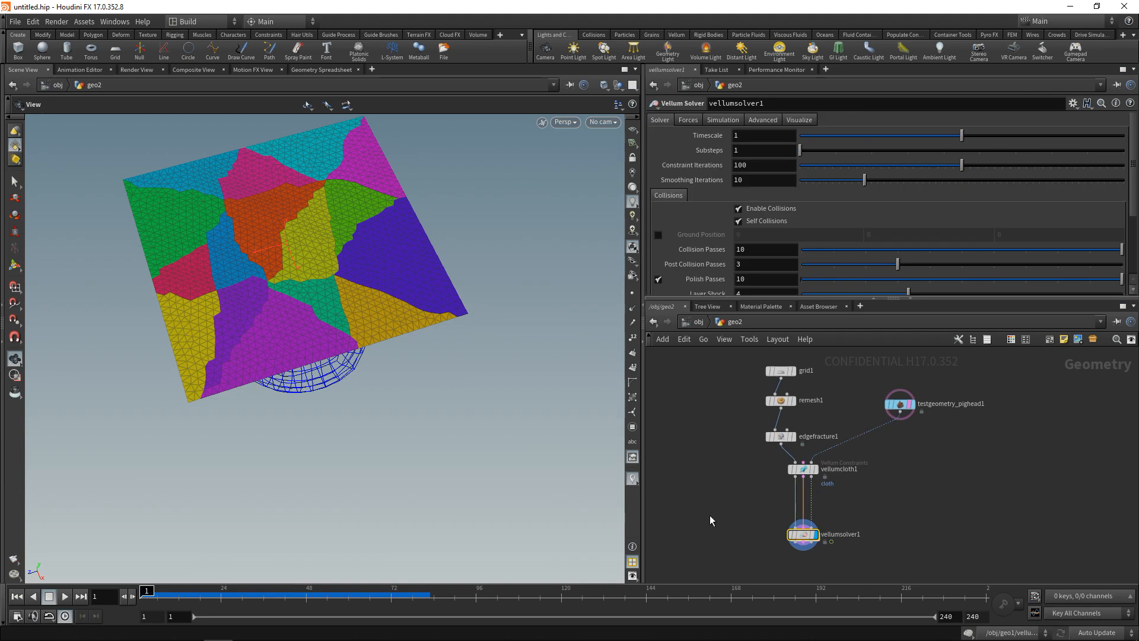
key("Tab")
type("vel")
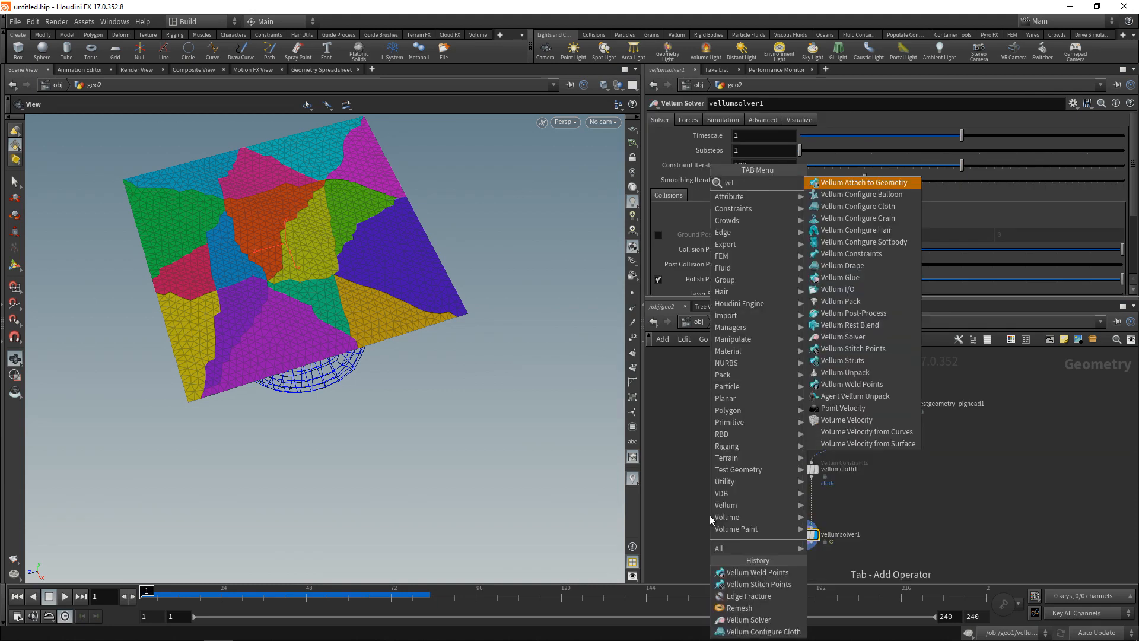
left_click(869, 183)
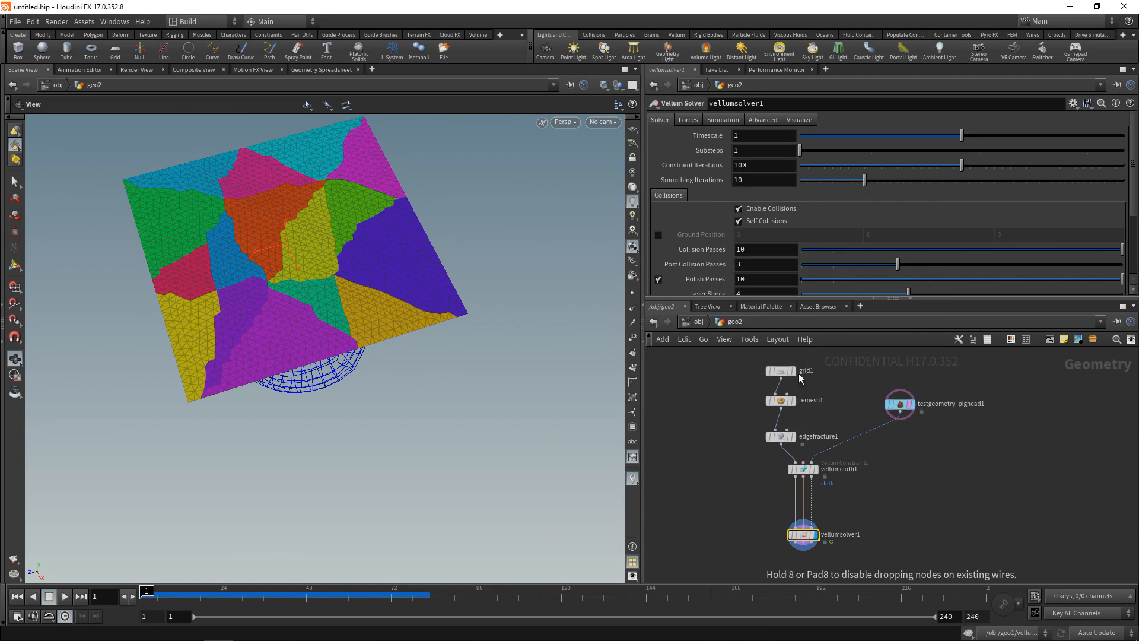
left_click(807, 505)
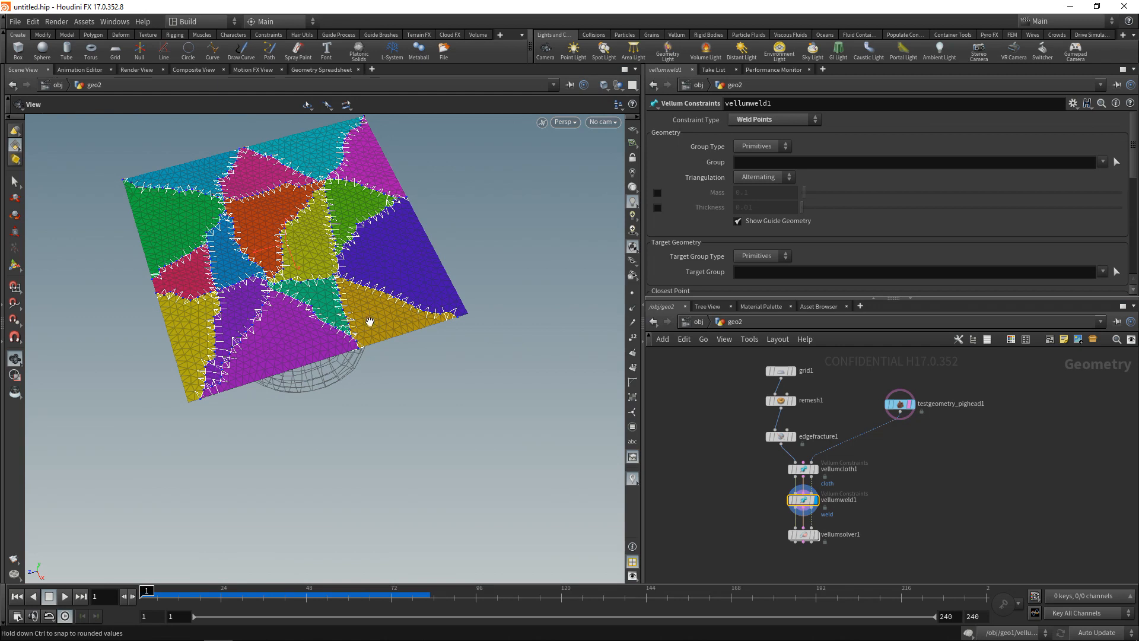
Display the Vellum Solver and play the simulation with the welded cloth pieces, stopping at frame 47
left_click(815, 535)
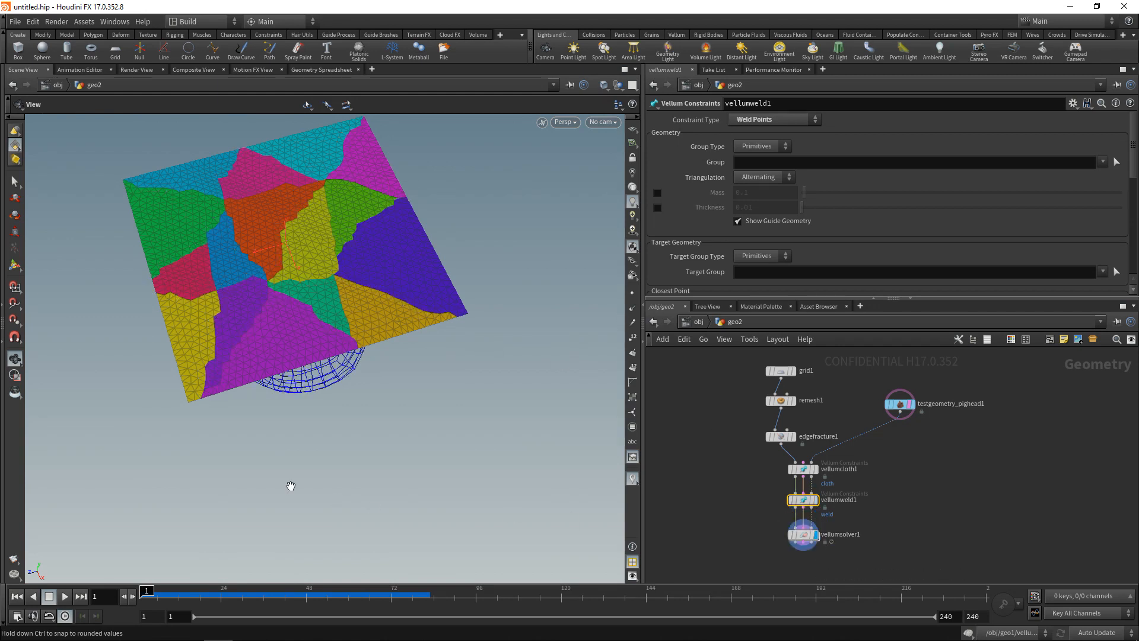
left_click_drag(258, 481, 168, 458)
left_click(66, 596)
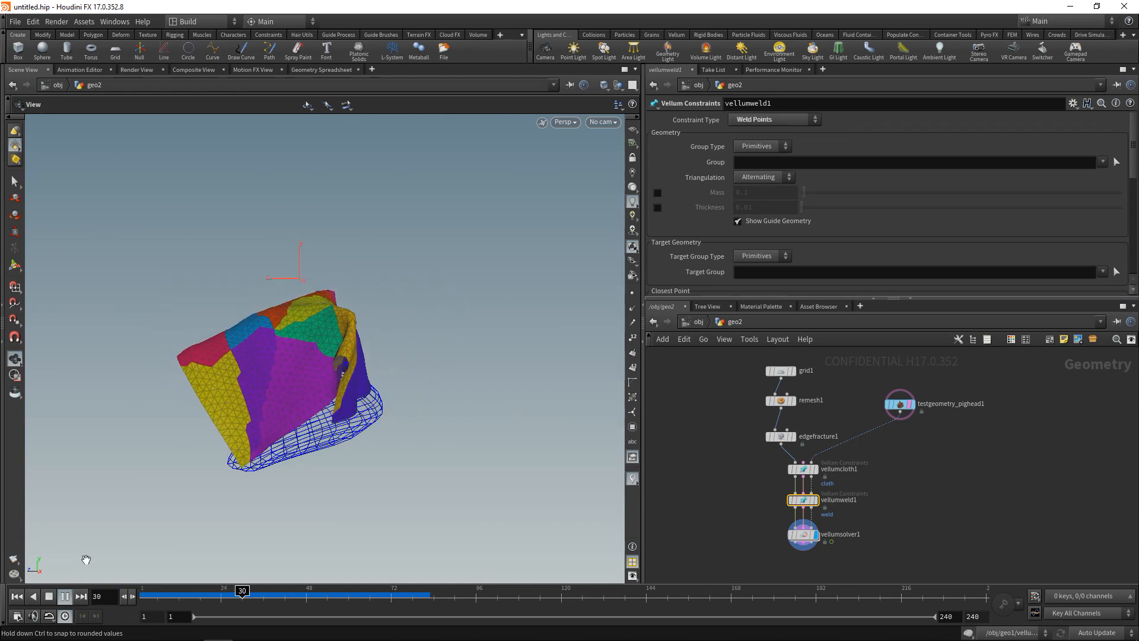
left_click(65, 596)
Enable the breaking threshold on the weld constraint node with Stretch Stress as the breaking type
left_click_drag(753, 495, 823, 518)
left_click_drag(1134, 156, 1135, 253)
left_click(658, 228)
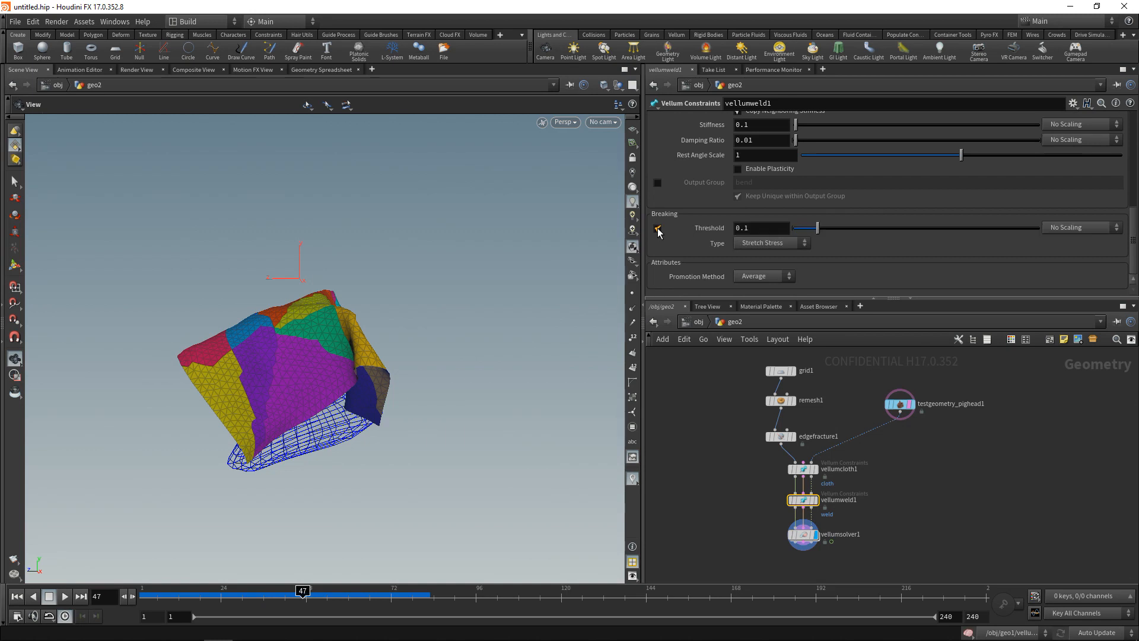
left_click(770, 244)
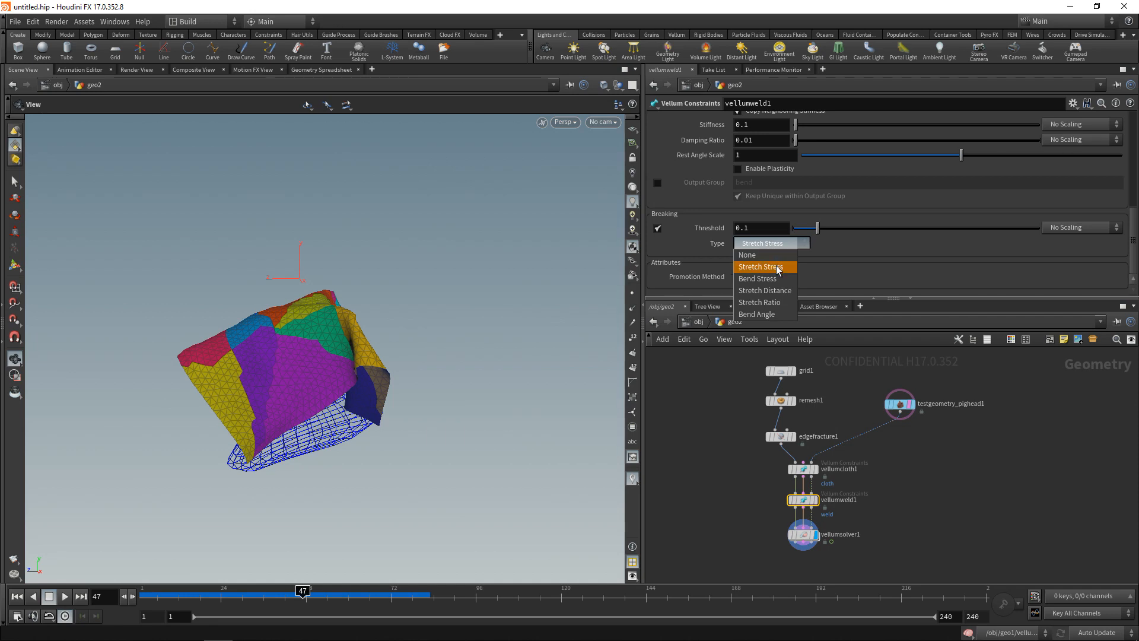
left_click(778, 268)
Set the weld's breaking threshold to 0.07 and play the simulation, returning to frame 1
left_click(765, 228)
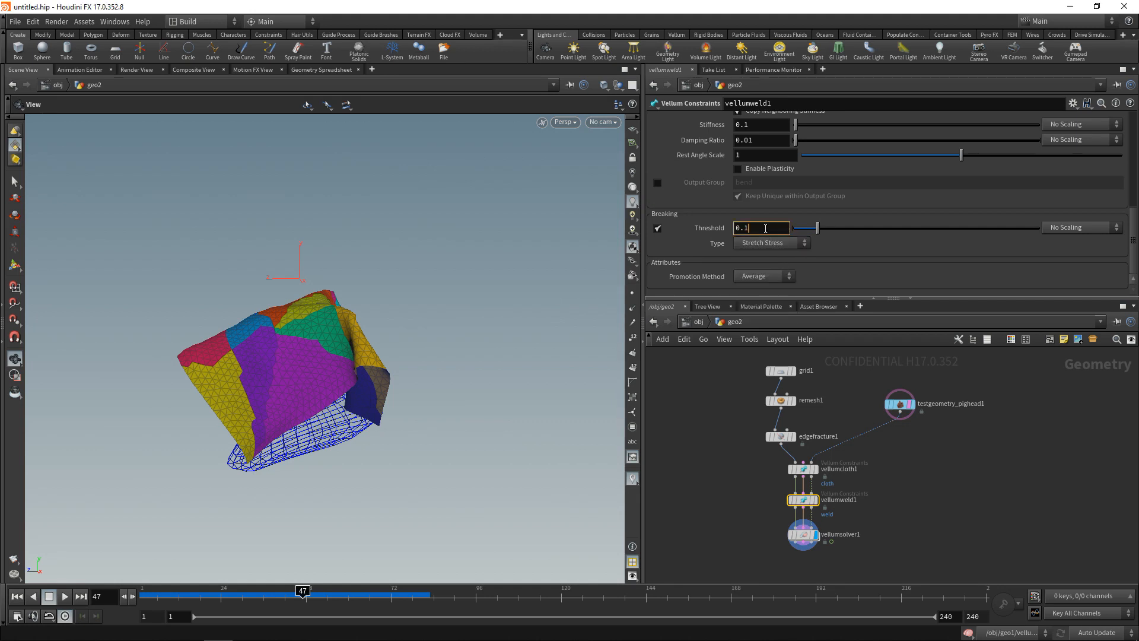
type("7")
key("Return")
left_click(63, 596)
left_click(65, 597)
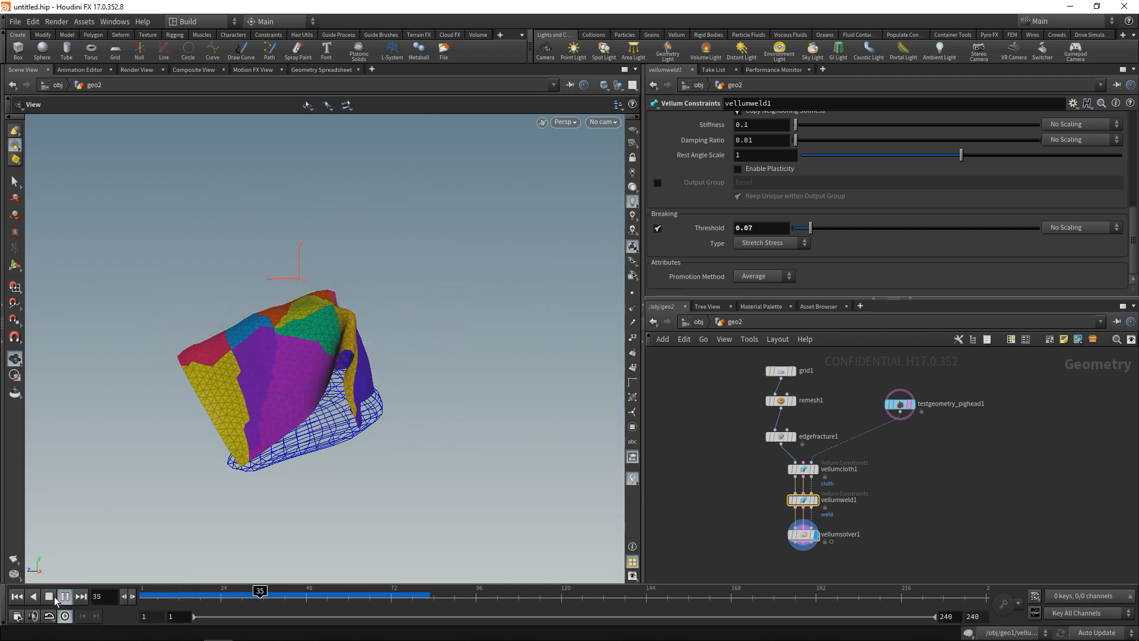
left_click(17, 596)
Try a weld breaking threshold of 0.05 by replaying the simulation, and return to frame 1
key("BackSpace")
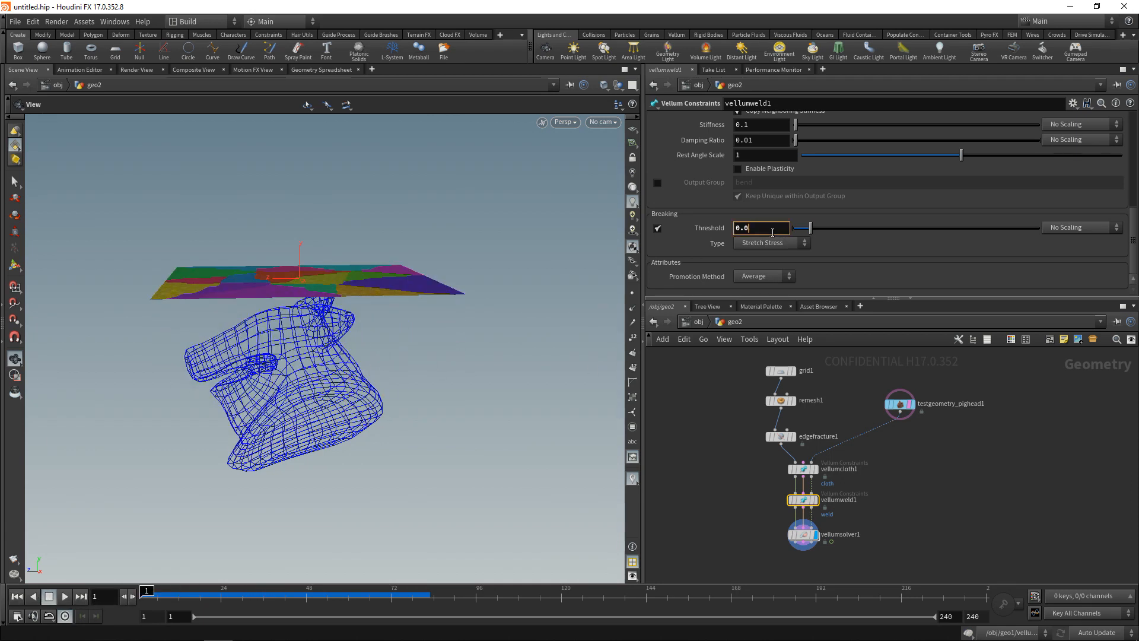
type("5")
key("Return")
left_click(65, 596)
left_click(17, 597)
Set the weld's breaking threshold to 0.02, play the simulation to frame 45 to inspect the cloth pieces, and return to frame 1
left_click(764, 227)
key("BackSpace")
type("2")
key("Return")
left_click(65, 596)
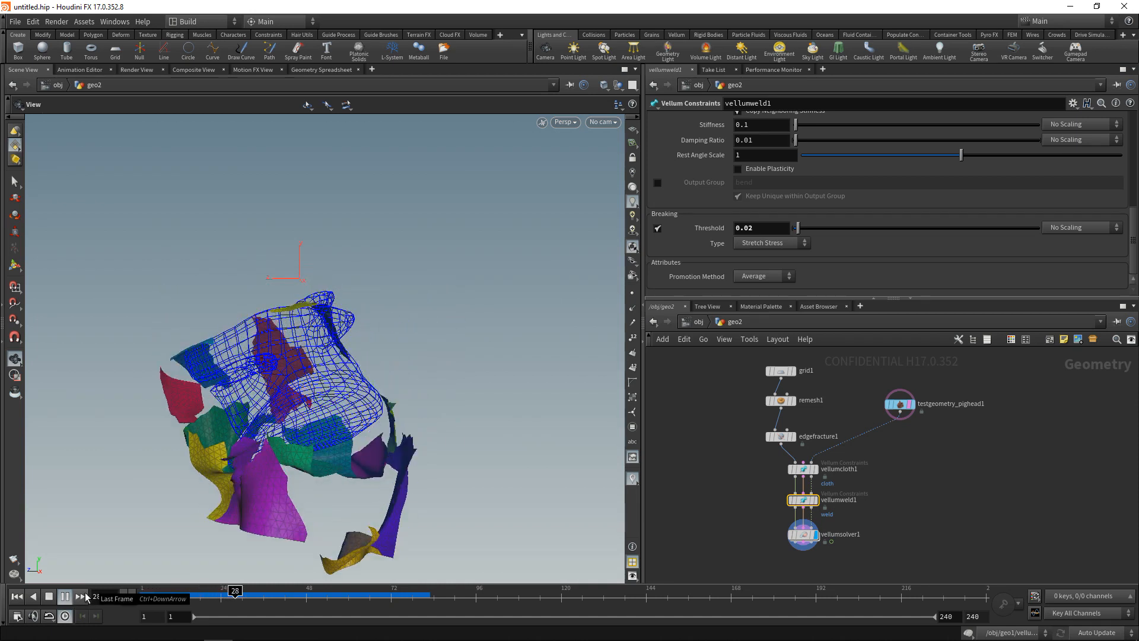
left_click(65, 596)
middle_click_drag(350, 477, 376, 432)
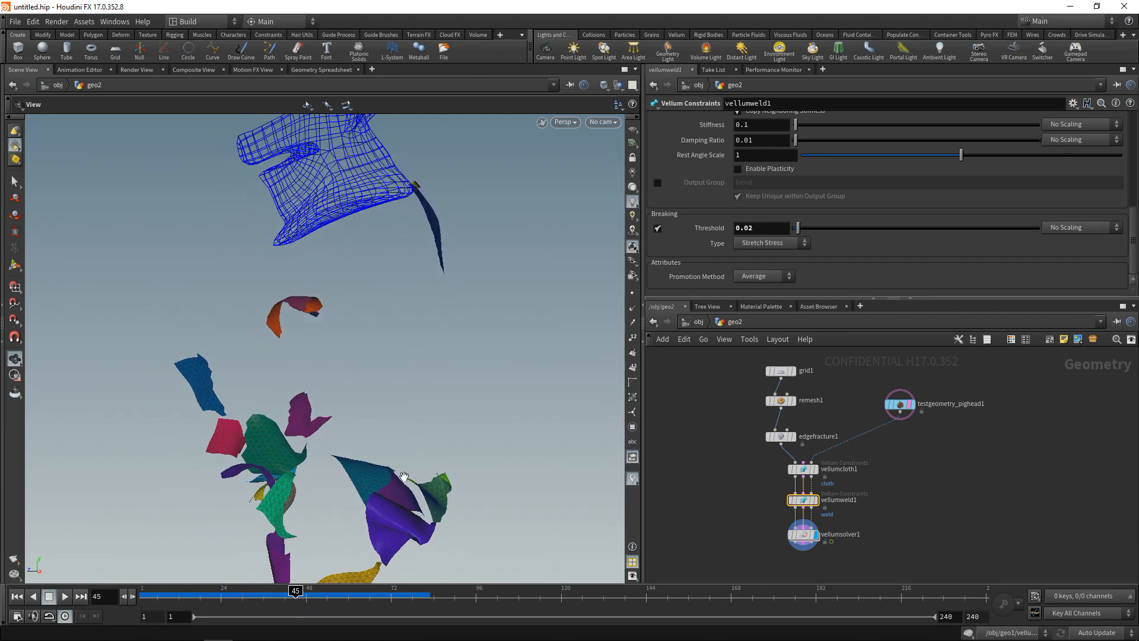
left_click_drag(391, 501, 437, 476)
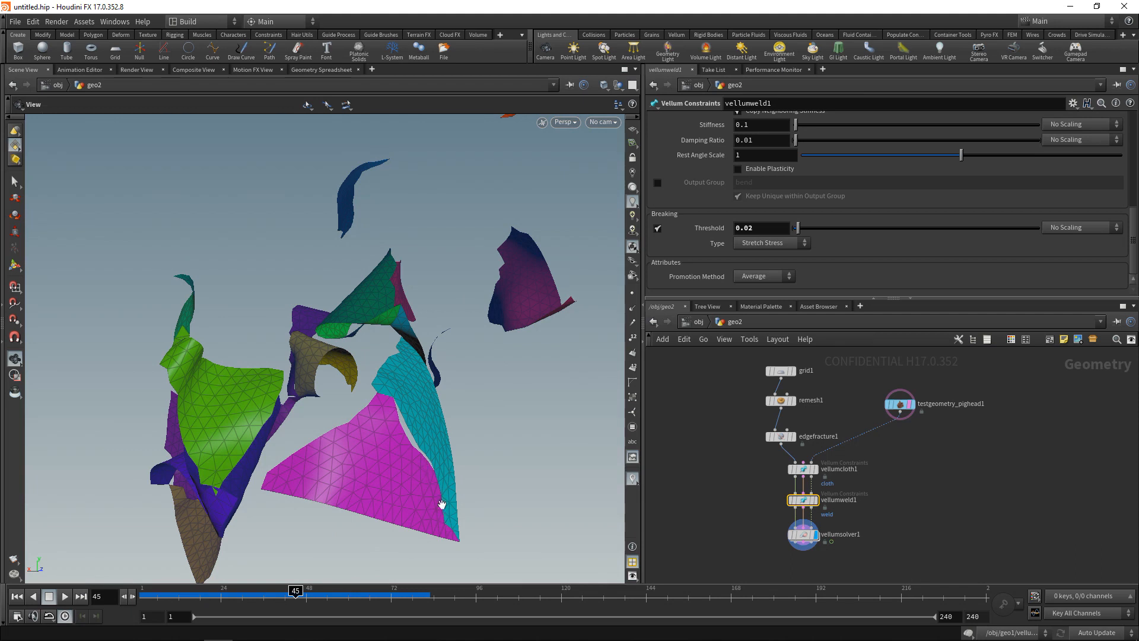
left_click(17, 598)
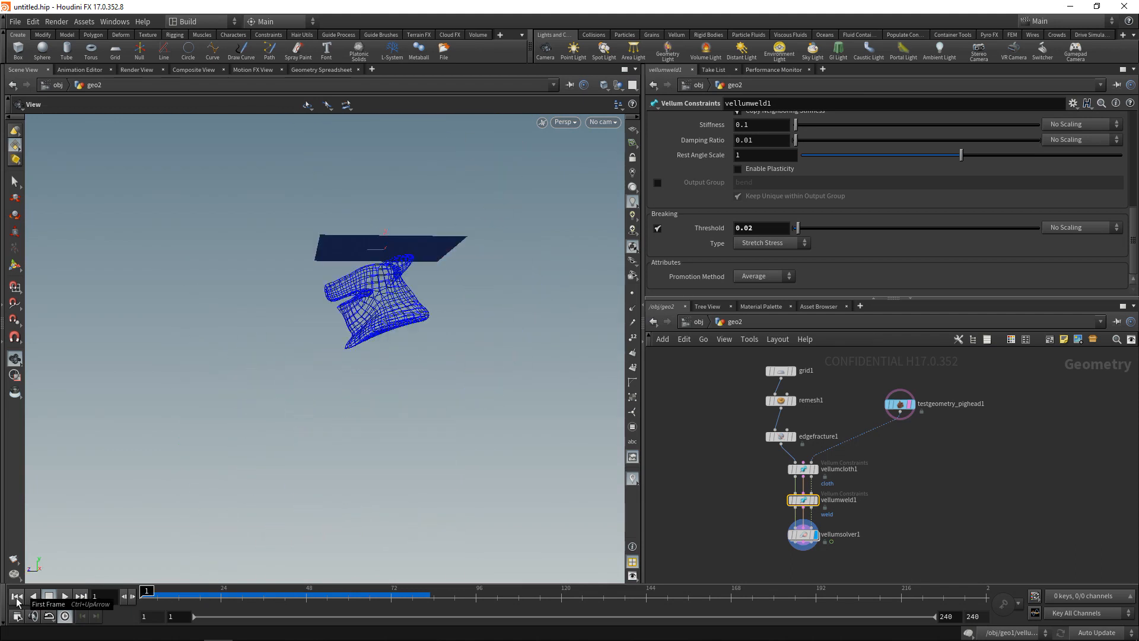